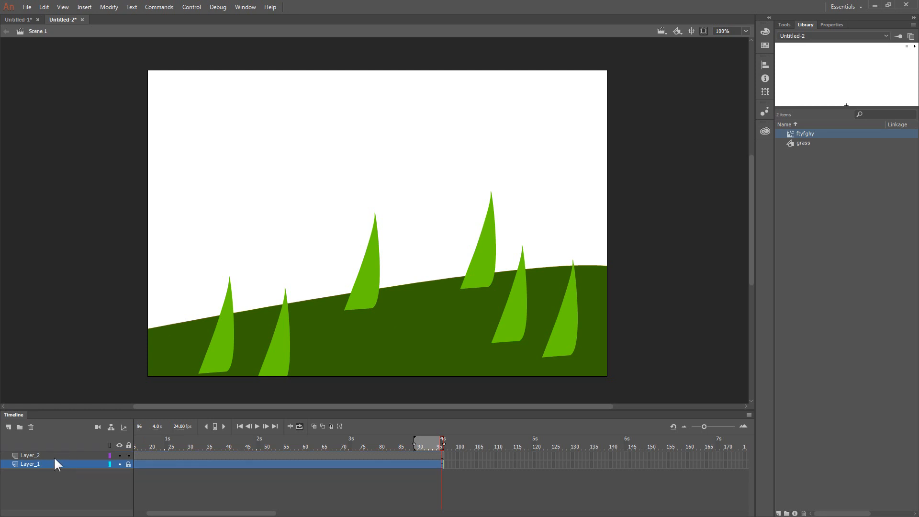
Test the movie to preview the swaying grass blades and close the preview window
click(51, 454)
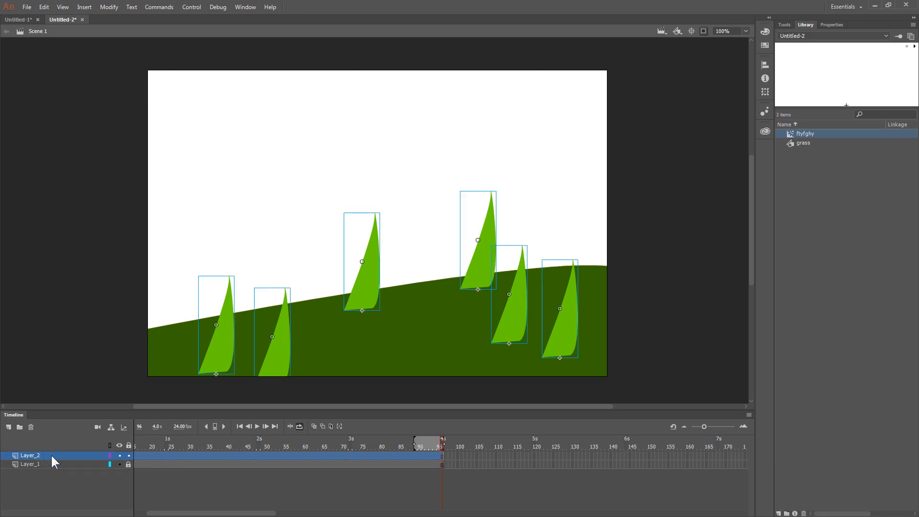
click(53, 338)
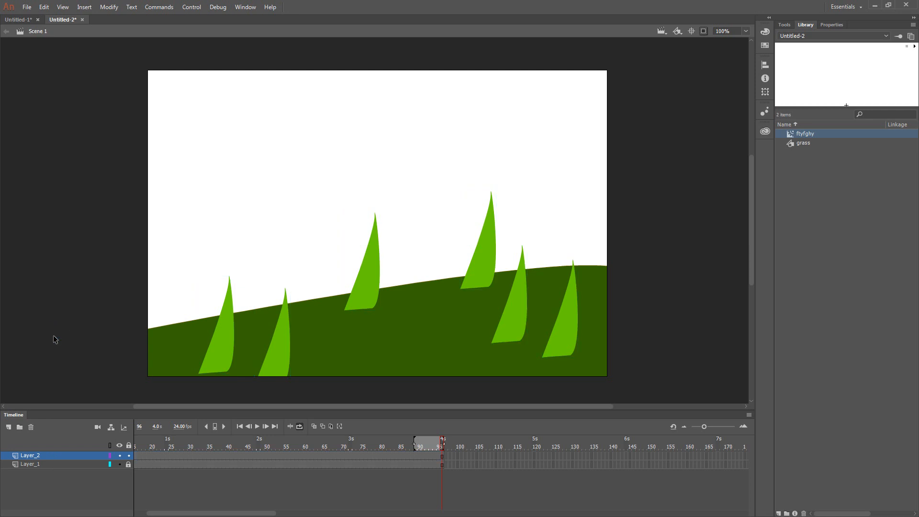
key(ctrl+Return)
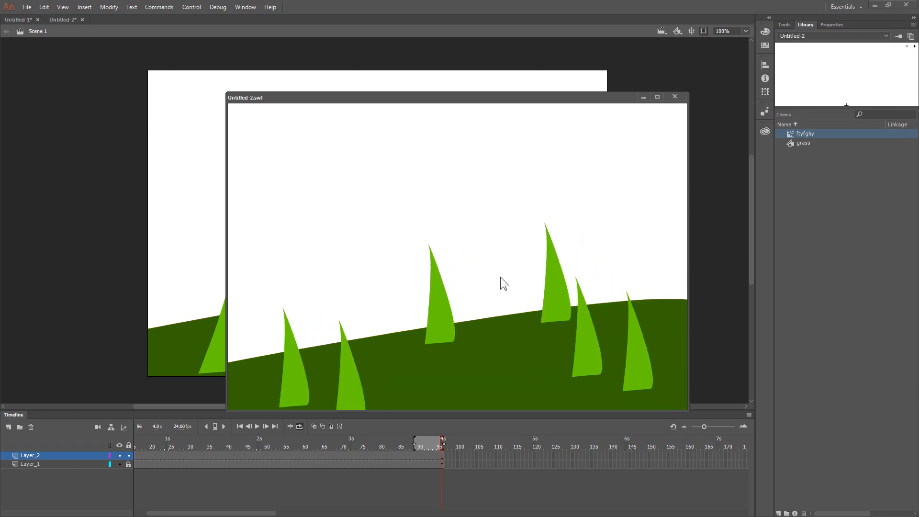
click(674, 96)
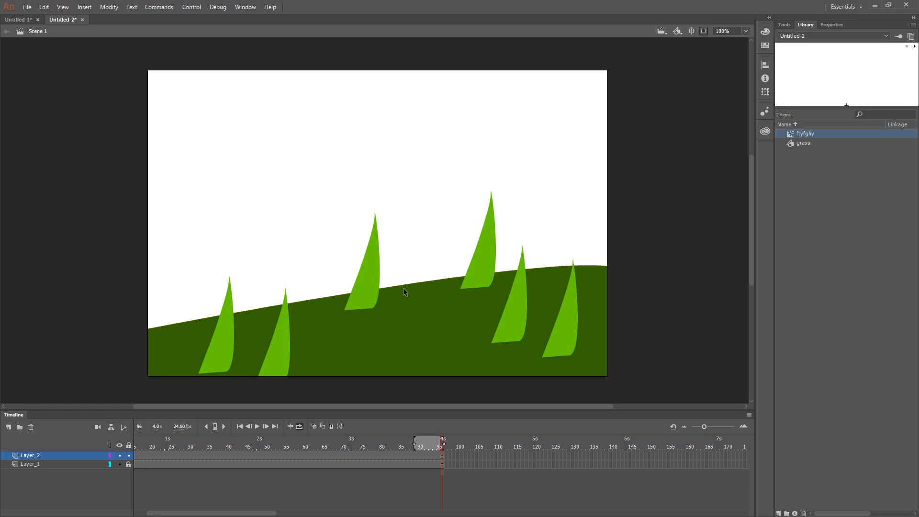
Select the middle grass blade on Layer_2 with the Selection tool
click(374, 294)
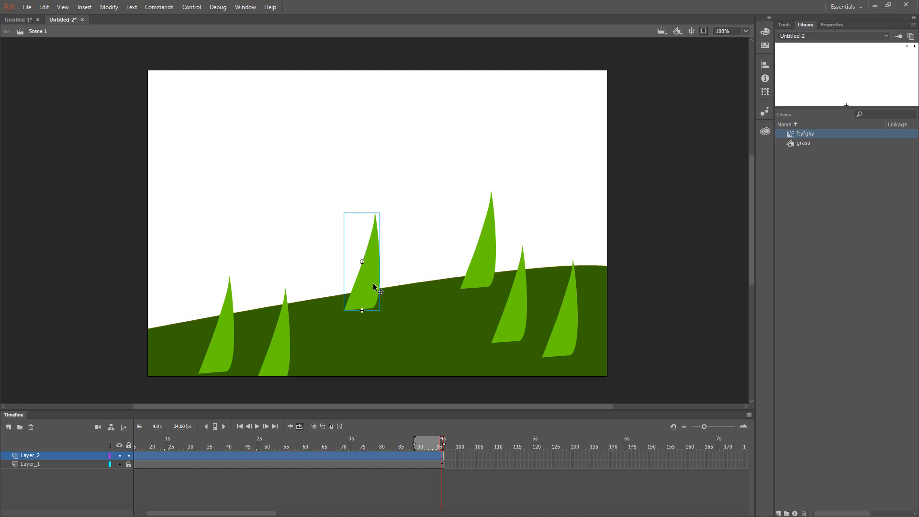
click(783, 24)
click(789, 35)
drag(320, 195, 411, 328)
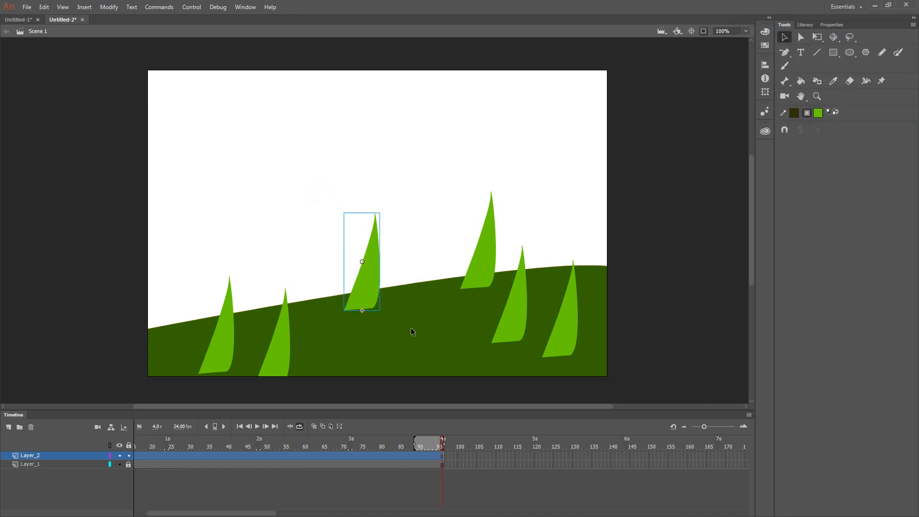
click(61, 465)
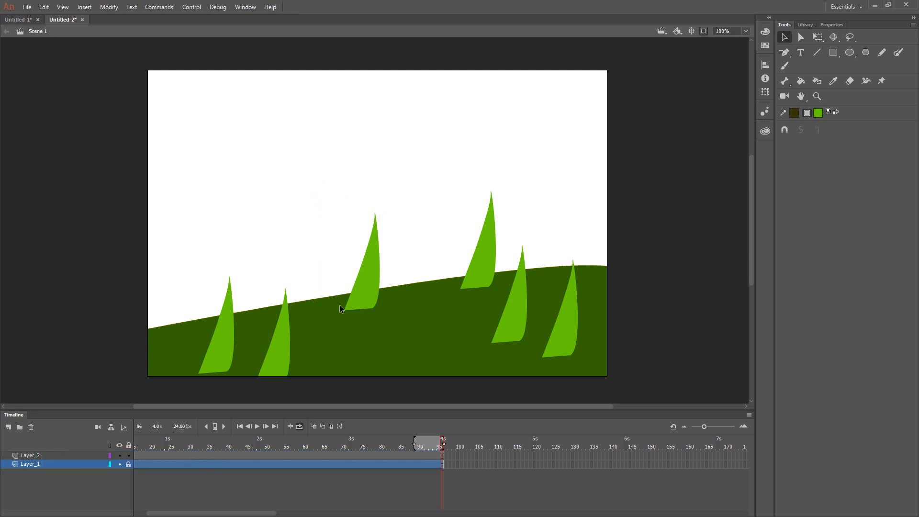
drag(351, 195, 391, 320)
drag(312, 187, 407, 325)
Review the Convert to Symbol options for the selected grass blade and close the dialog without converting
right_click(365, 286)
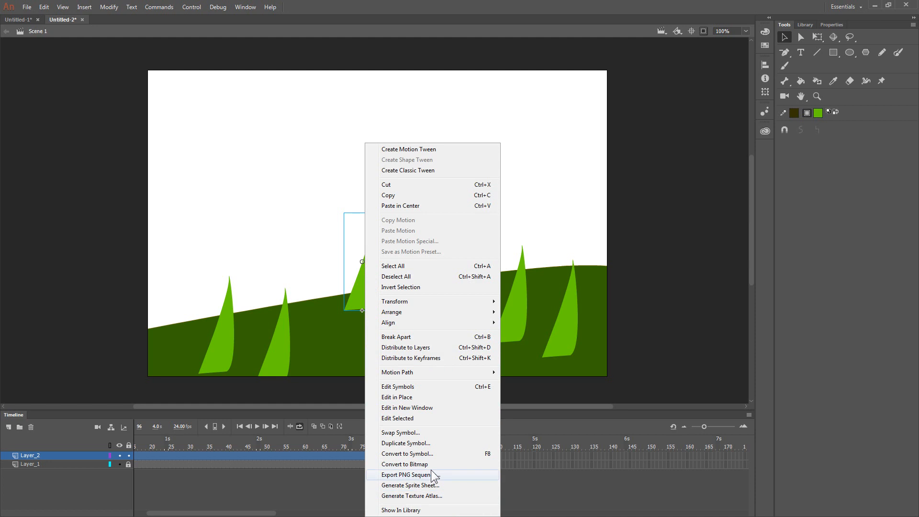
click(423, 456)
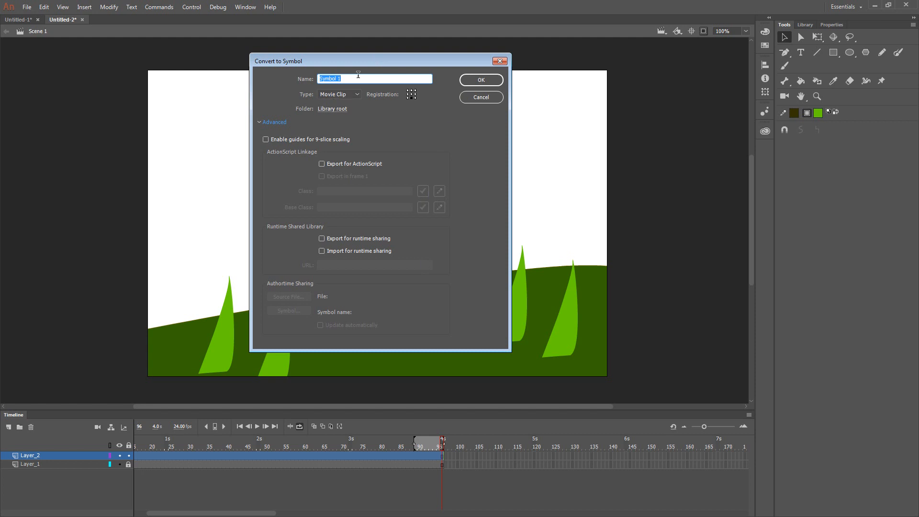
click(357, 78)
double_click(344, 77)
click(500, 62)
Open the ftyfghy graphic symbol from the library for editing
click(805, 25)
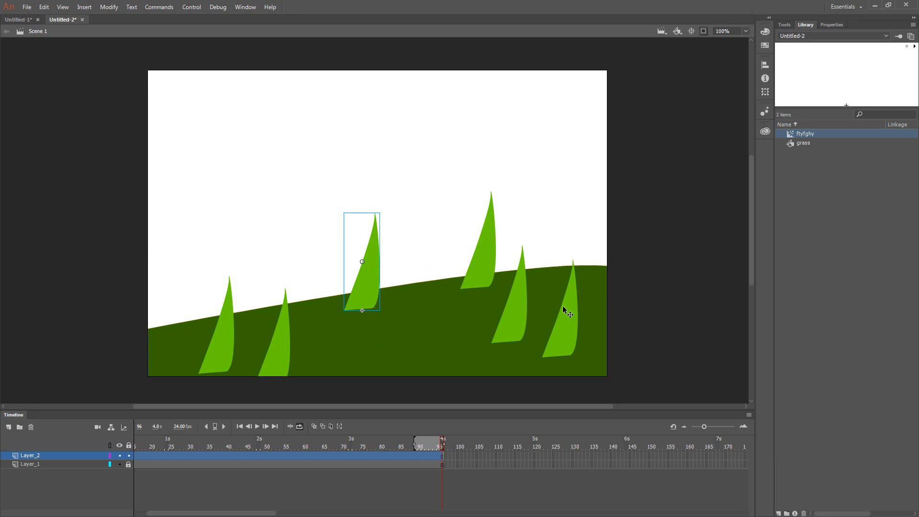
click(825, 133)
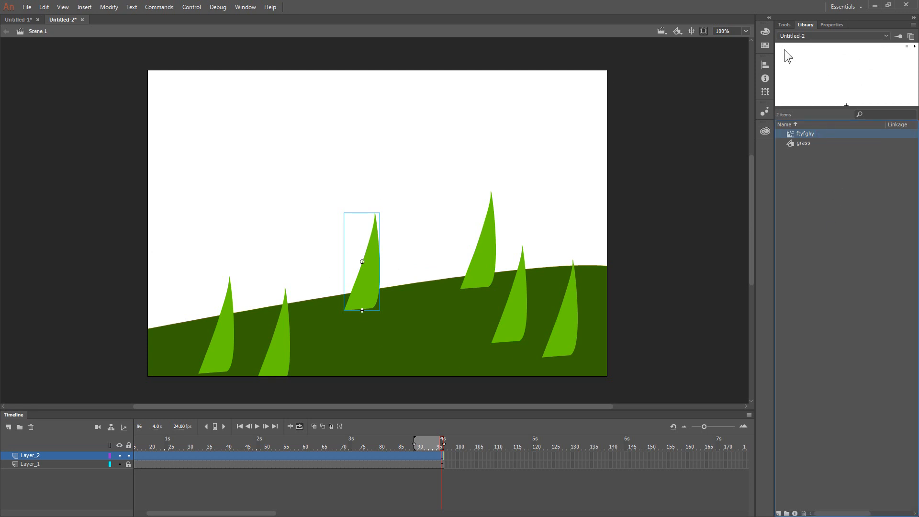
double_click(844, 60)
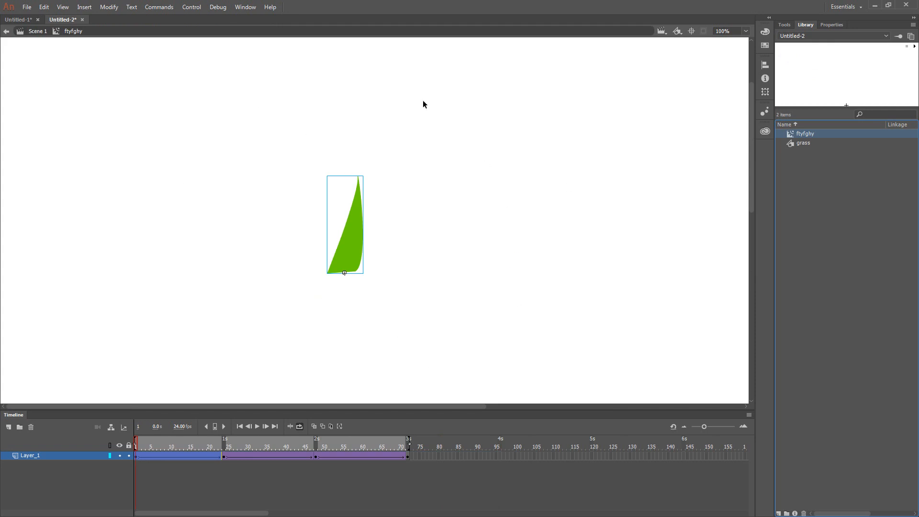
click(34, 36)
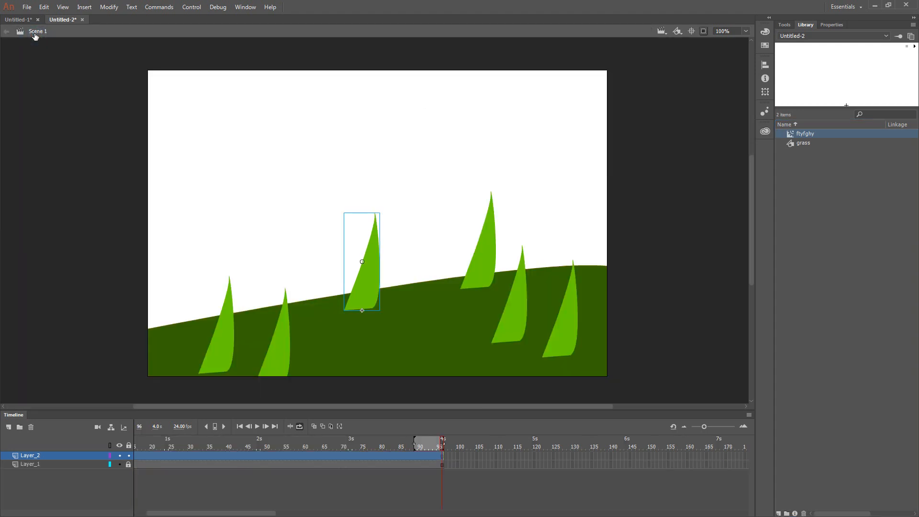
double_click(847, 73)
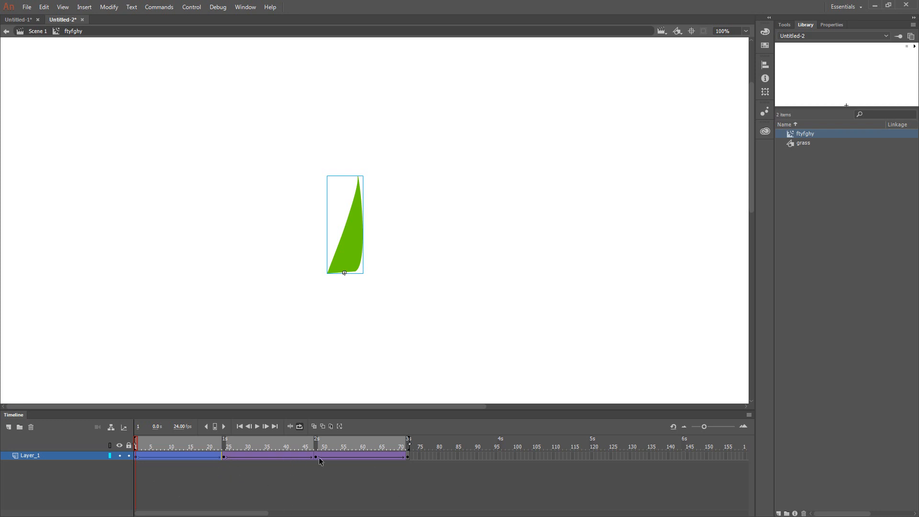
Select the grass blade at frame 1 of the symbol with the Free Transform tool
click(284, 472)
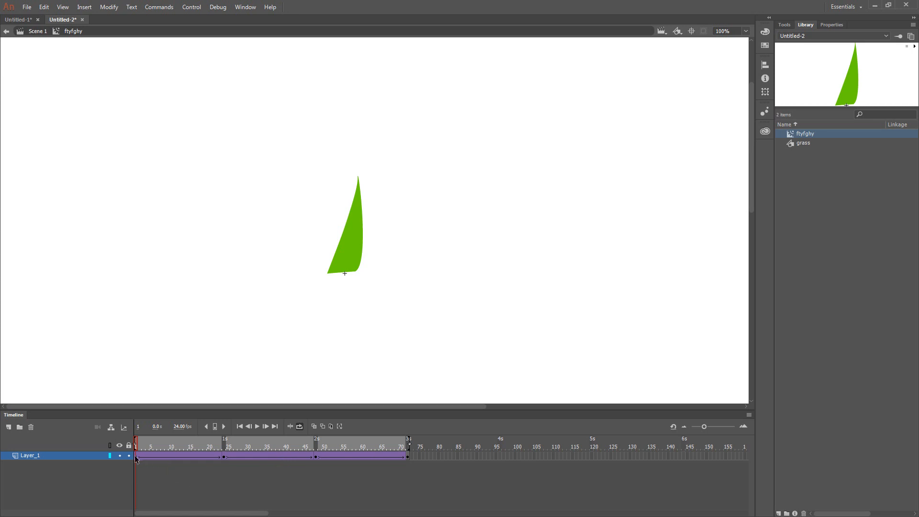
click(346, 250)
click(786, 24)
click(818, 37)
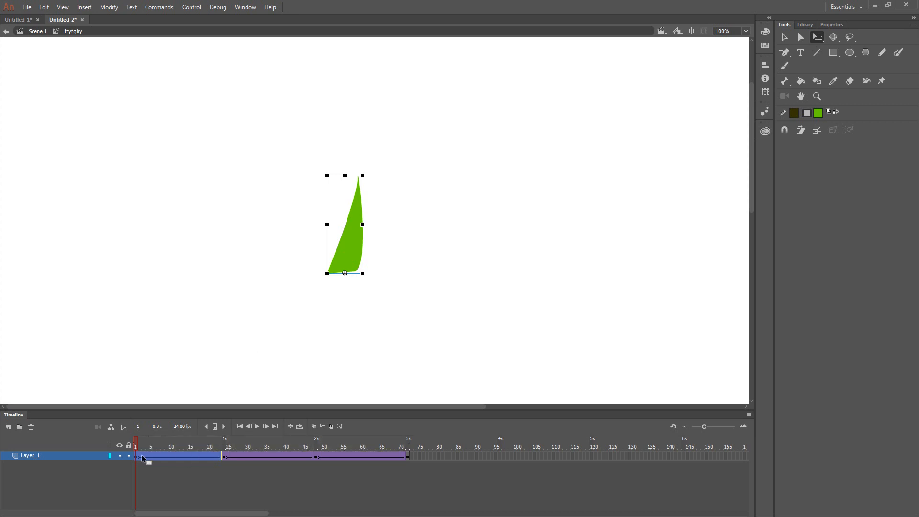
Examine the blade's skew at the keyframes on frames 1, 24, 48 and 72
mouse_move(139, 447)
mouse_down()
mouse_move(340, 449)
mouse_move(256, 450)
mouse_move(258, 458)
mouse_move(194, 465)
mouse_move(184, 457)
mouse_move(267, 458)
mouse_move(138, 455)
mouse_up()
click(223, 456)
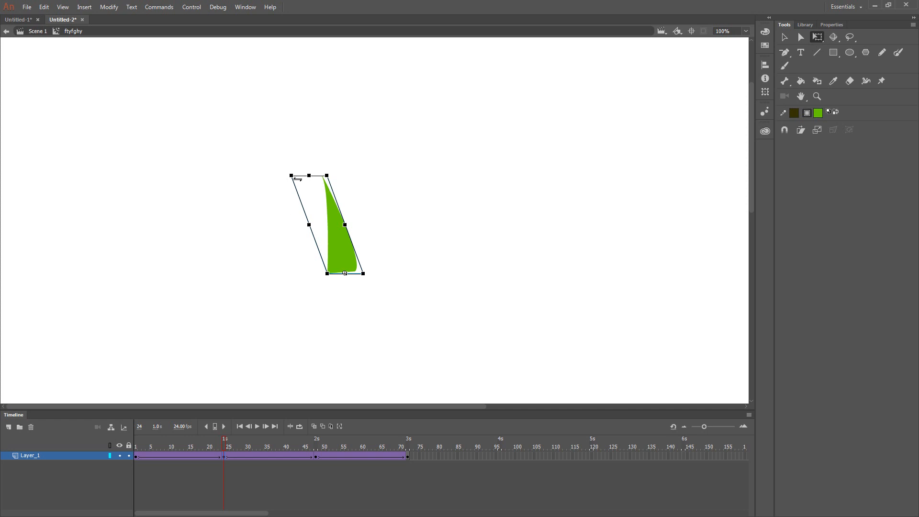
click(316, 457)
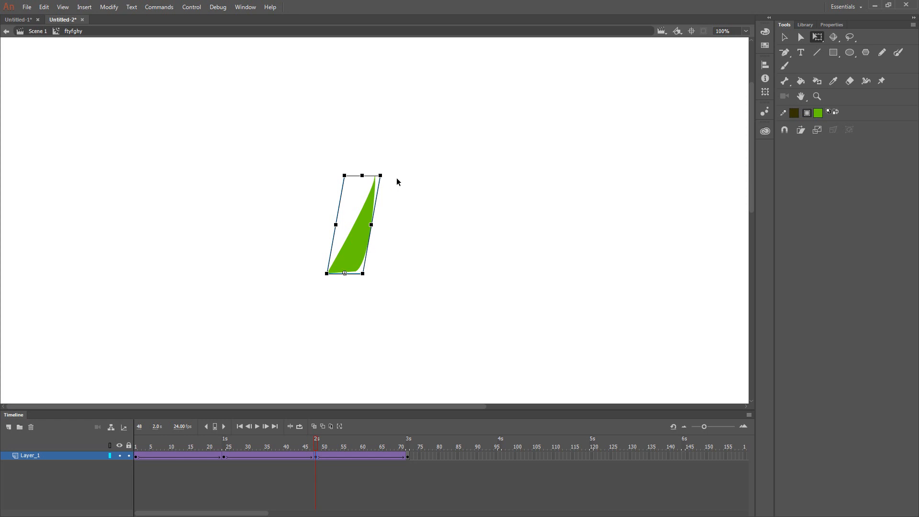
click(407, 456)
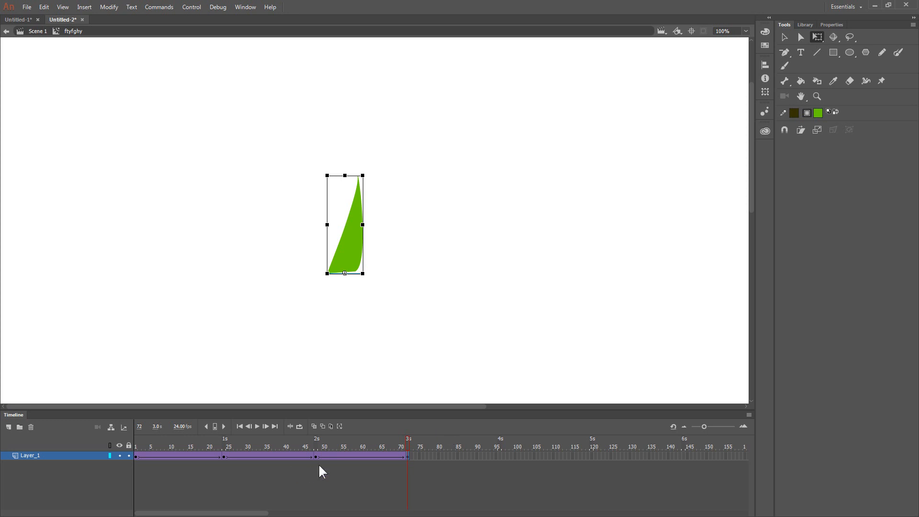
Review the copy and paste frame commands for the keyframes at frames 1 and 72 without applying them
right_click(407, 454)
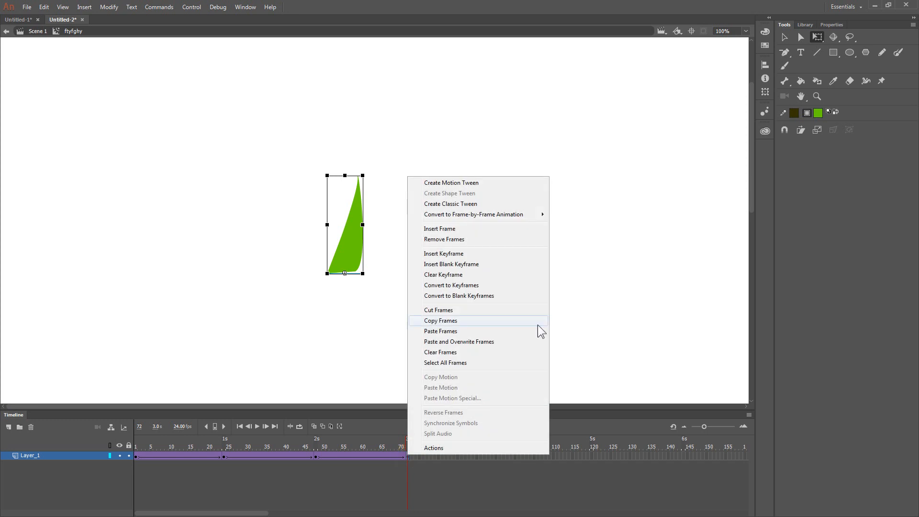
click(613, 241)
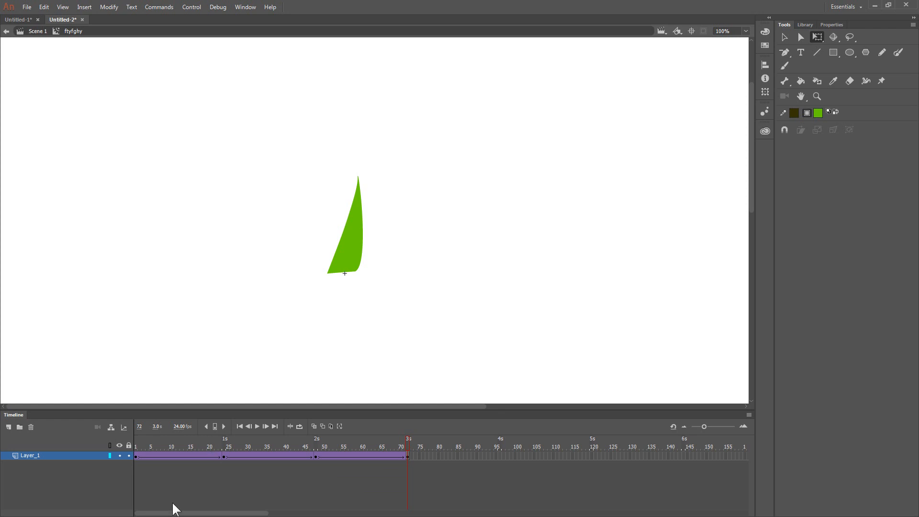
click(136, 457)
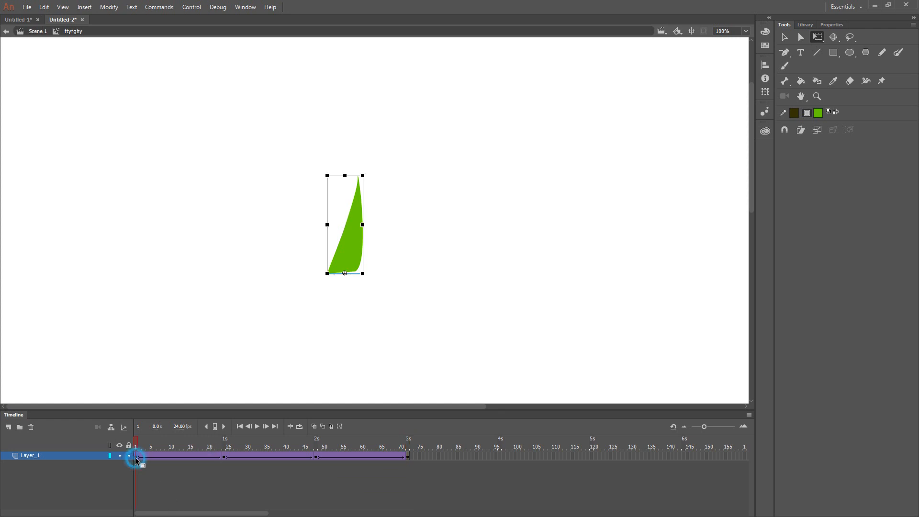
right_click(135, 456)
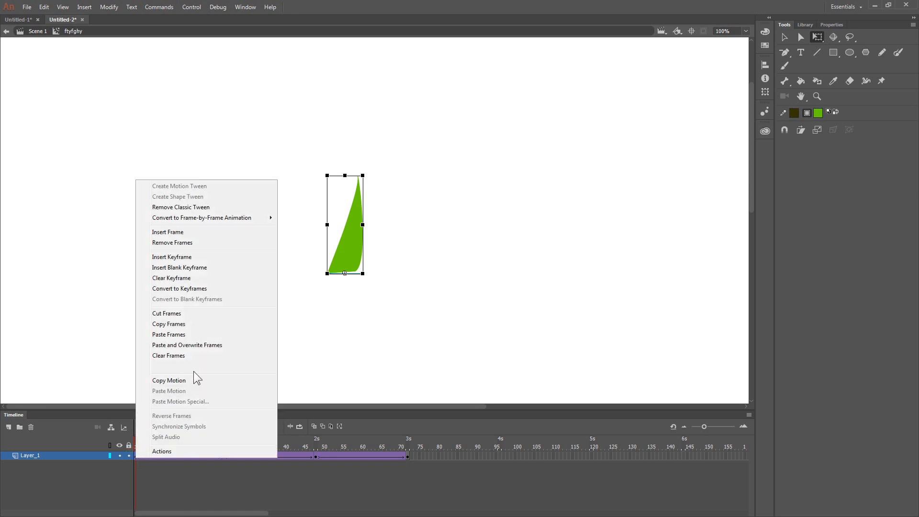
click(347, 316)
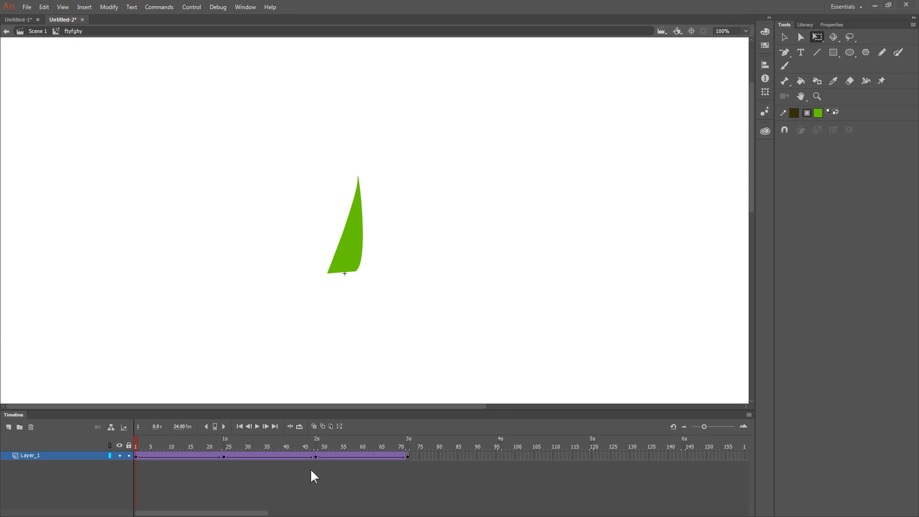
click(407, 455)
right_click(408, 455)
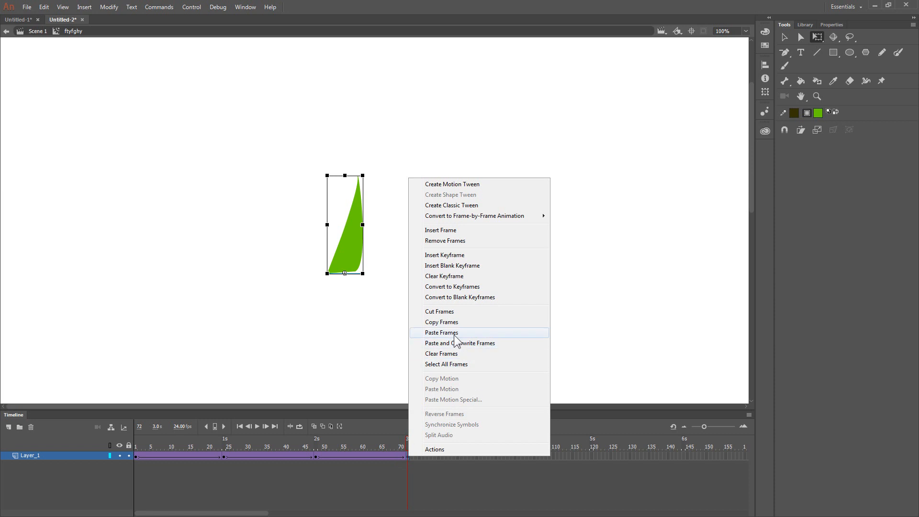
click(375, 334)
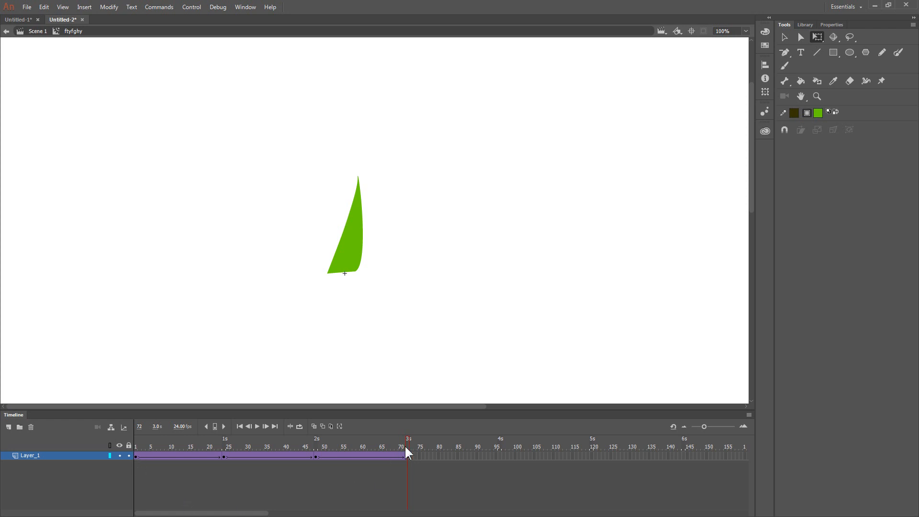
mouse_move(405, 441)
mouse_down()
mouse_move(308, 439)
mouse_move(408, 441)
mouse_up()
click(334, 273)
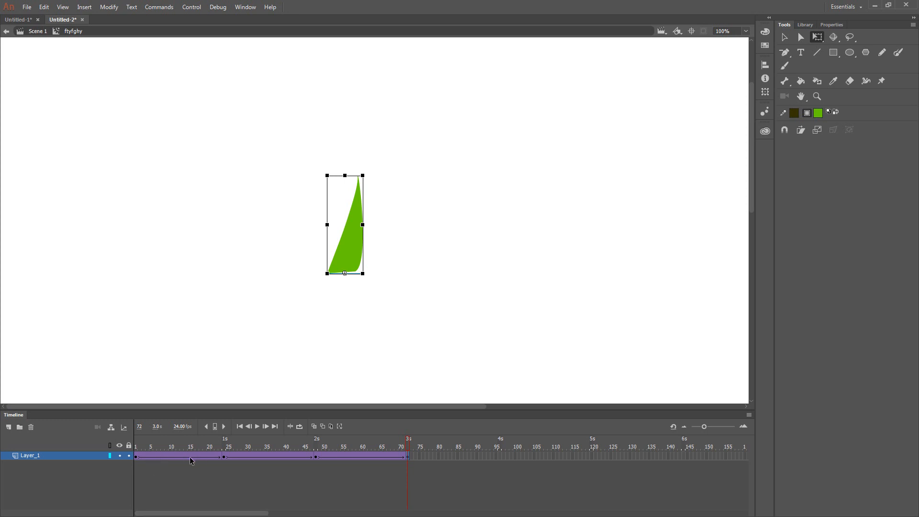
Review the classic tween command for the span between frames 1 and 24 without changing the tween
right_click(177, 456)
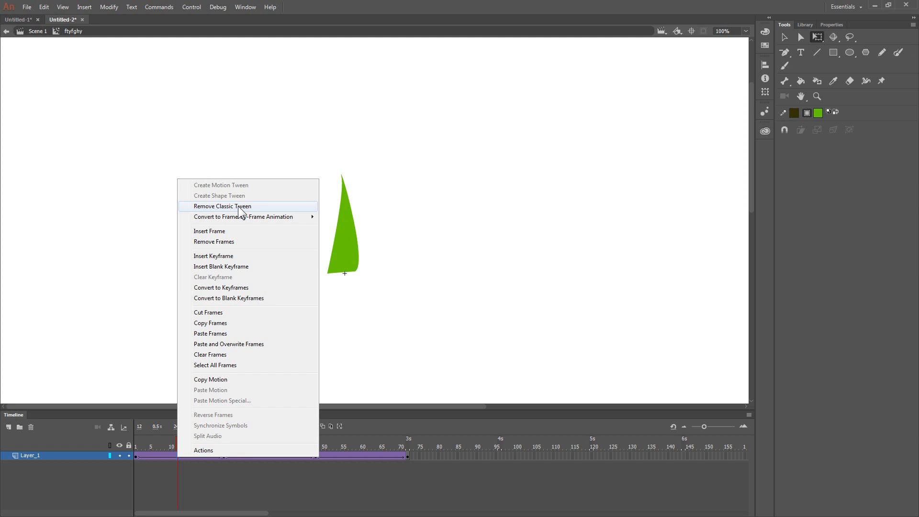
click(147, 271)
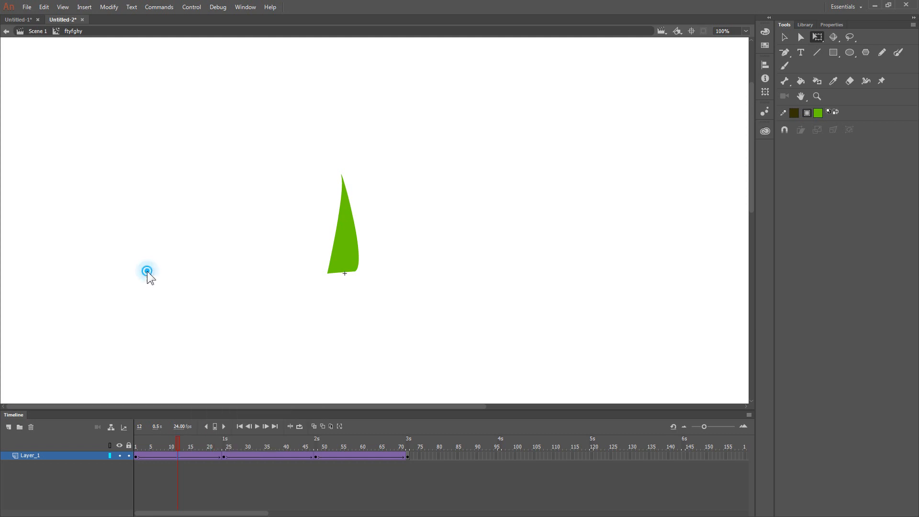
right_click(183, 456)
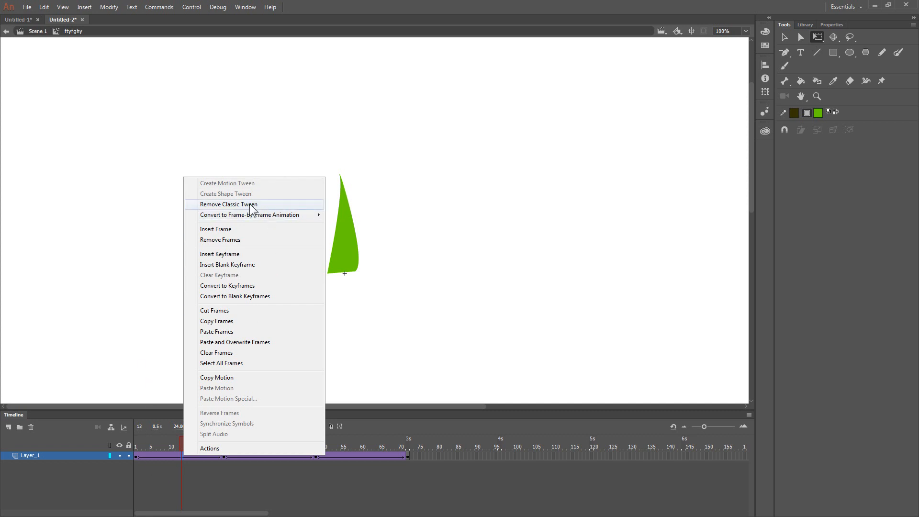
click(162, 471)
Check the blade's in-between poses in all three tweened spans of Layer_1
click(247, 457)
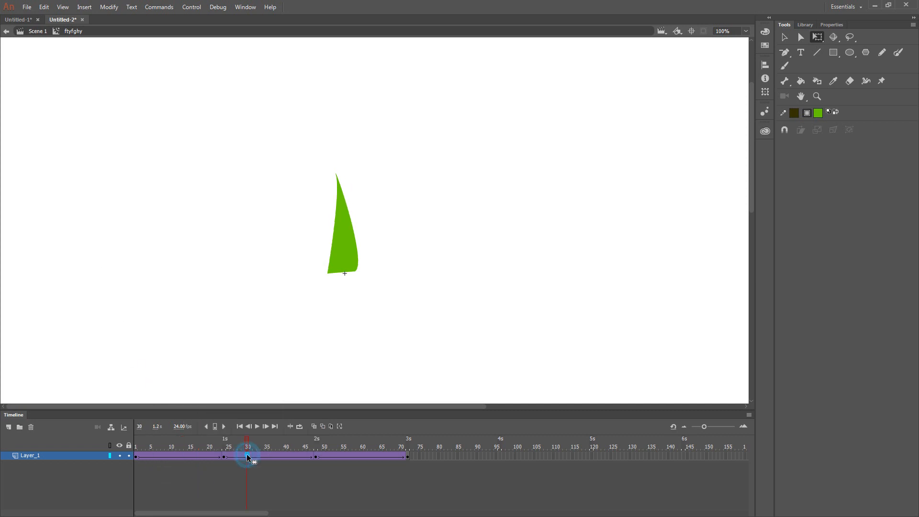
click(367, 457)
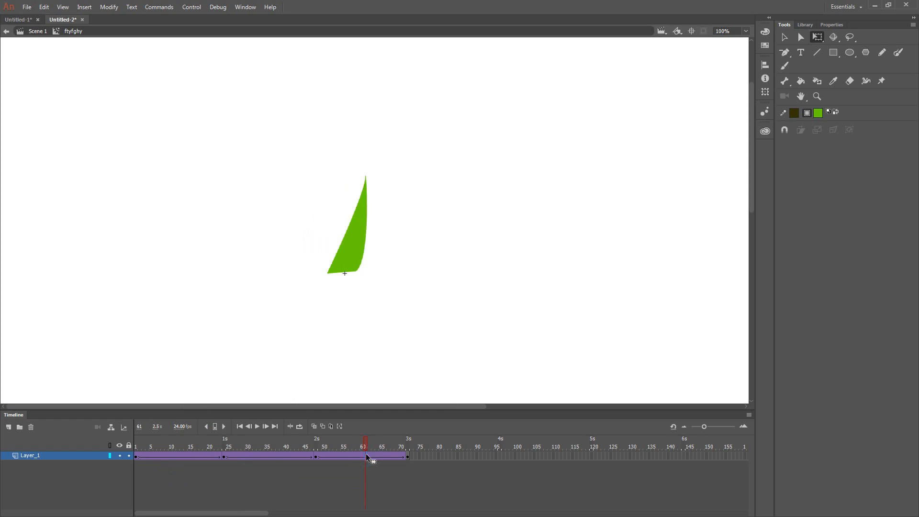
drag(362, 438, 197, 452)
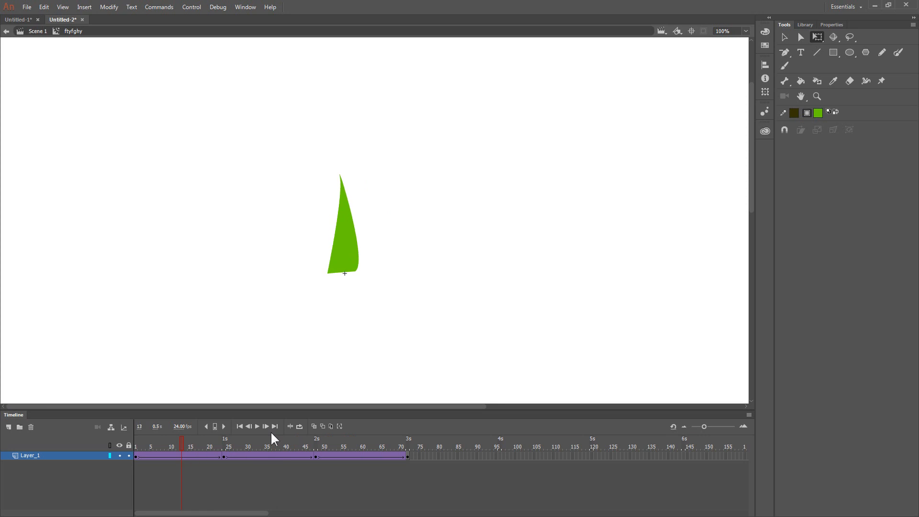
Turn on looping across frames 1 to 72 and play the blade's sway animation
click(298, 425)
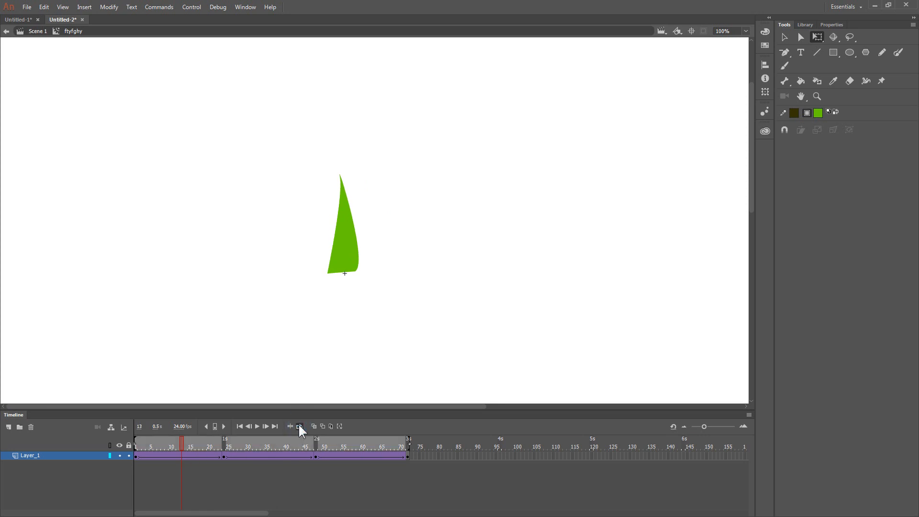
mouse_move(408, 442)
mouse_down()
mouse_move(269, 445)
mouse_move(408, 445)
mouse_up()
click(255, 425)
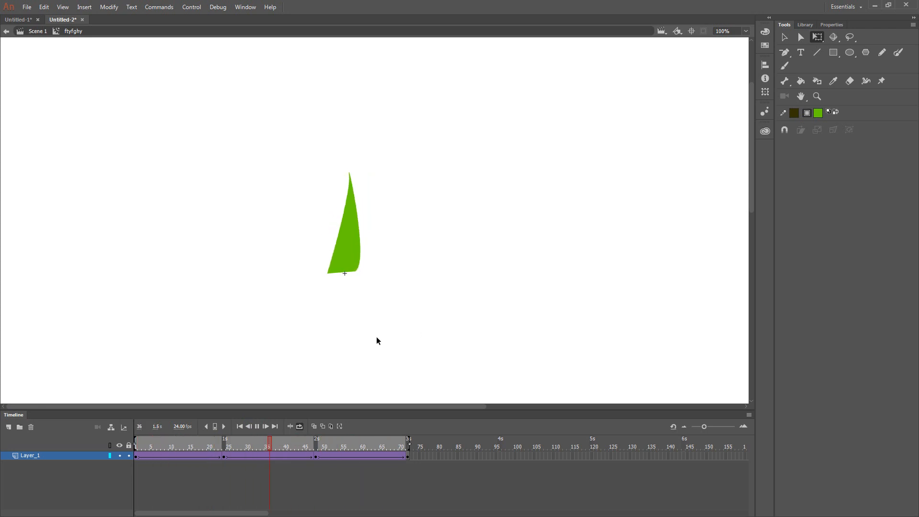
Stop the blade's sway playback and turn off looping inside the symbol
click(259, 427)
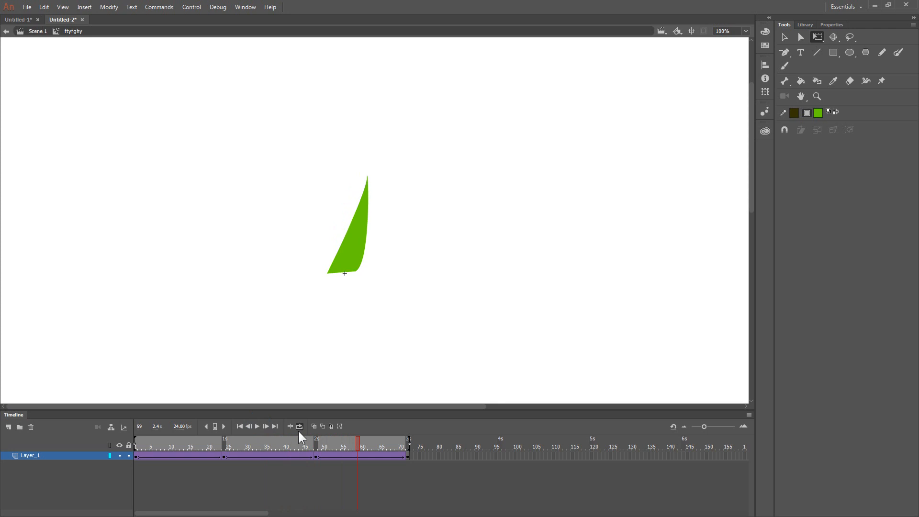
click(299, 426)
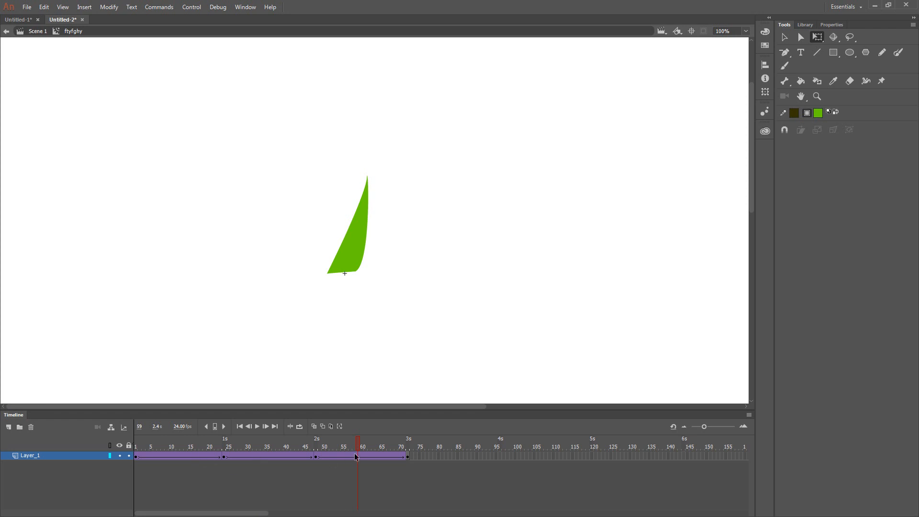
Review the frame commands for Layer_1's whole tweened span without applying any of them
drag(136, 455, 458, 450)
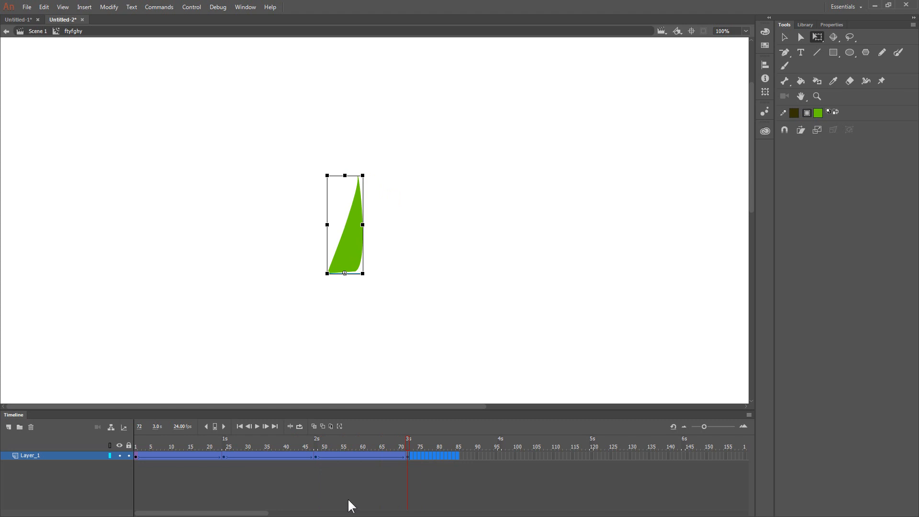
right_click(350, 457)
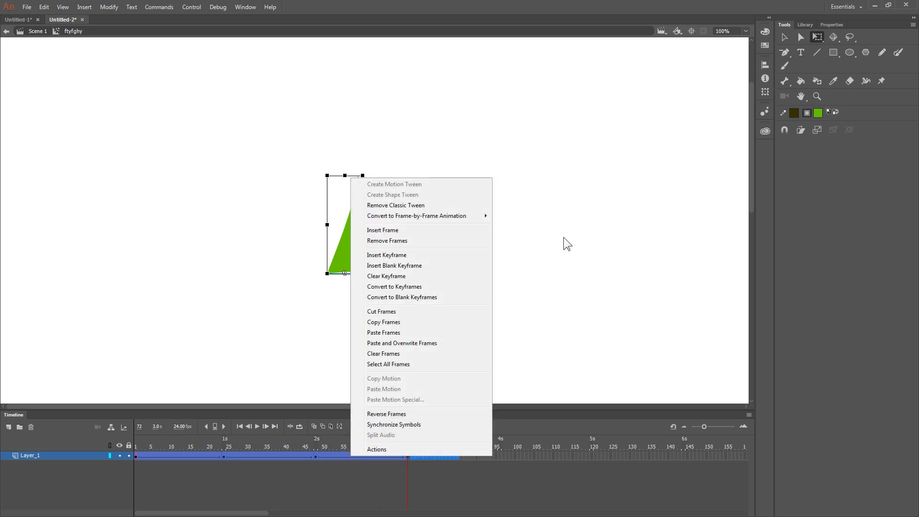
click(561, 257)
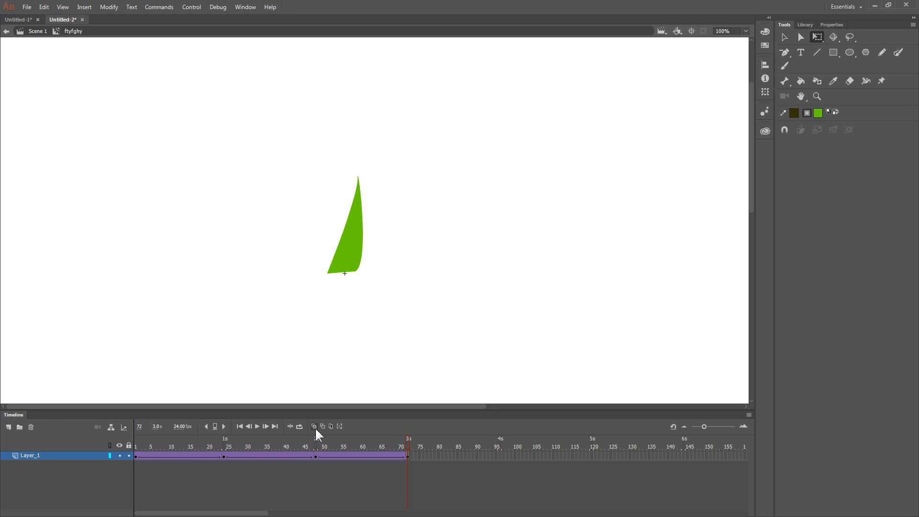
Leave the ftyfghy symbol for Scene 1 and deselect the middle blade
drag(408, 447, 428, 439)
click(36, 31)
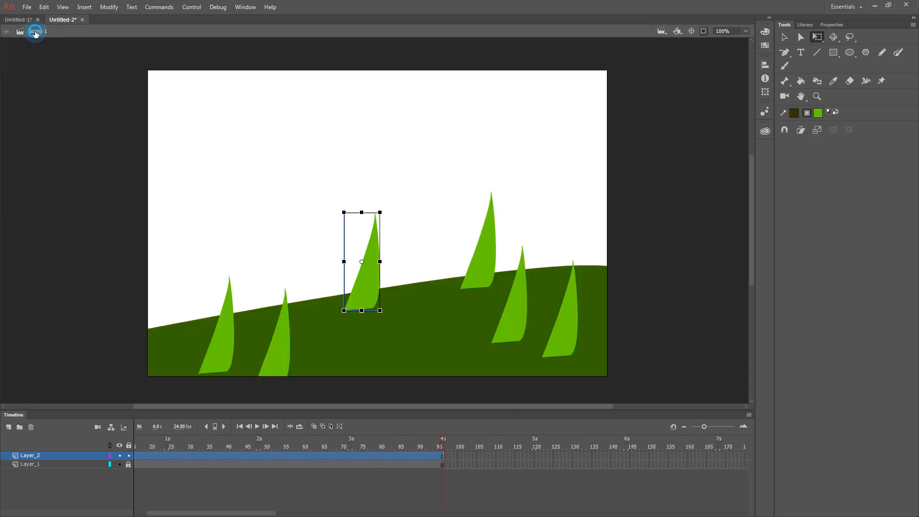
click(670, 166)
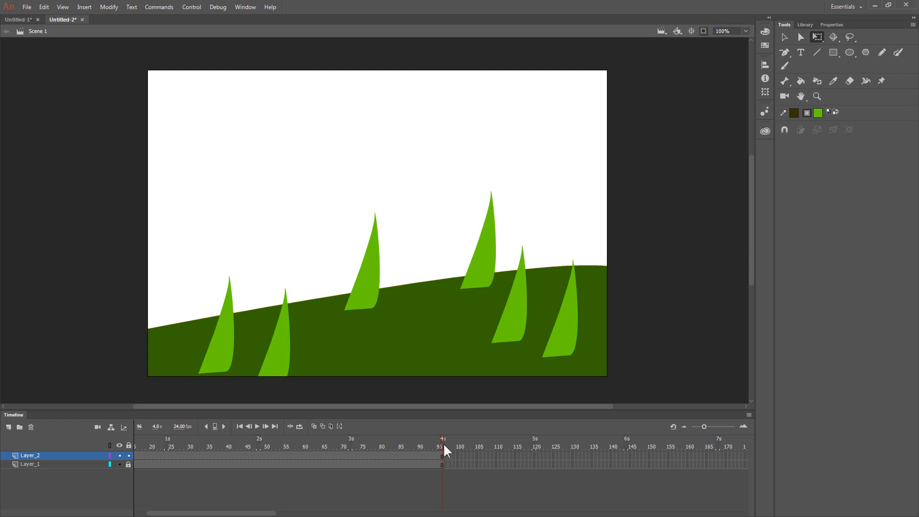
Return Scene 1's playhead to frame 1 and display the library with no blades selected
drag(455, 455, 455, 471)
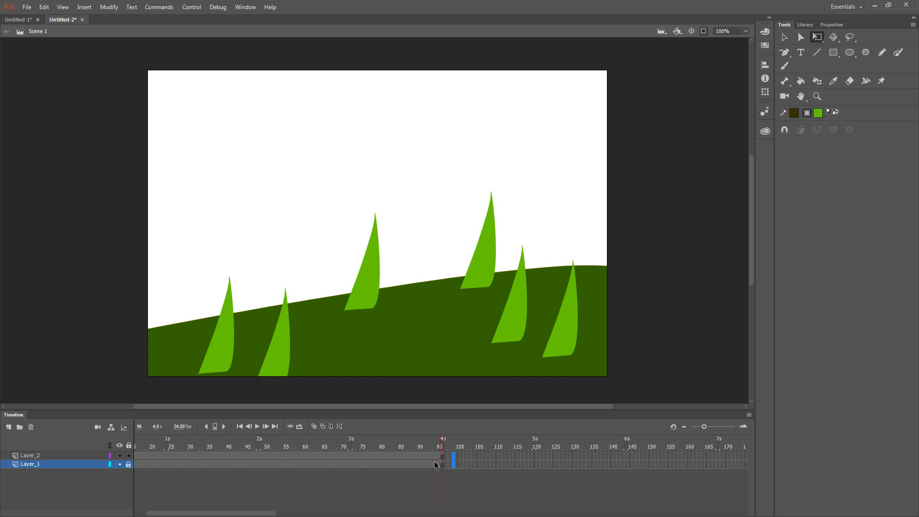
drag(258, 512, 246, 512)
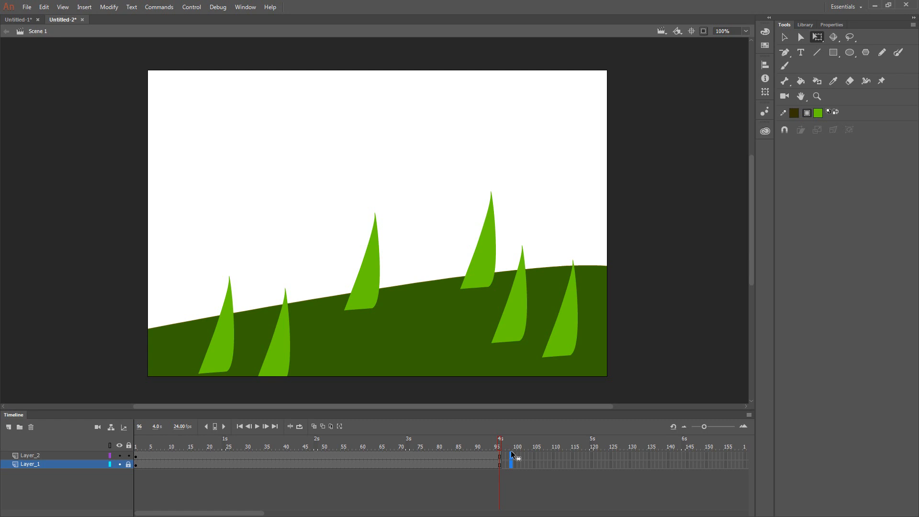
drag(497, 440, 135, 448)
click(84, 456)
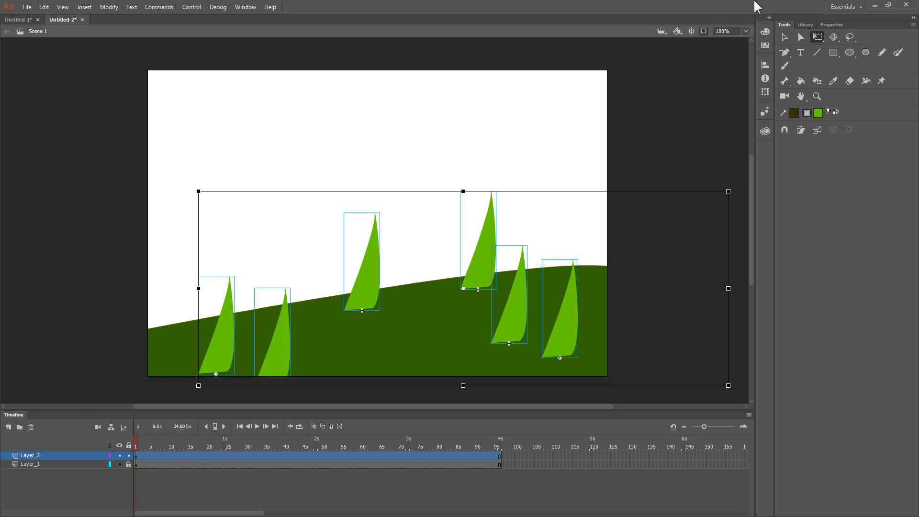
click(804, 25)
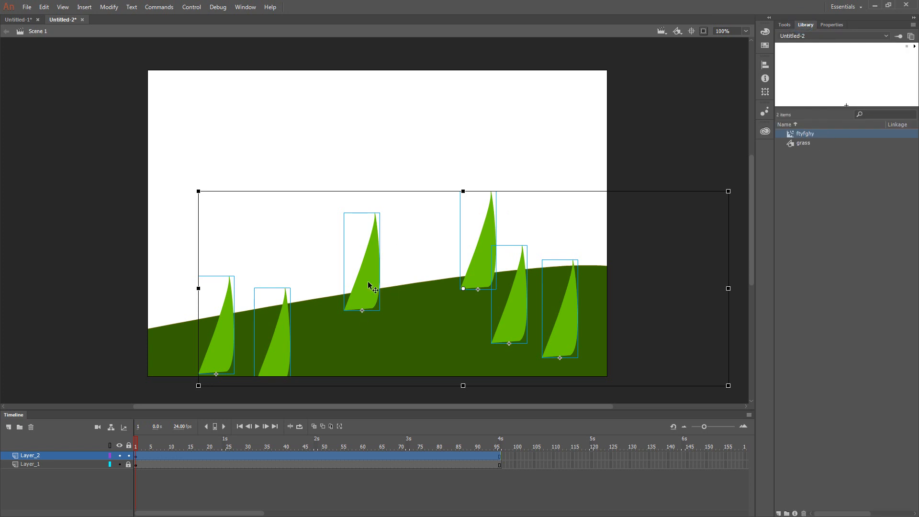
click(68, 336)
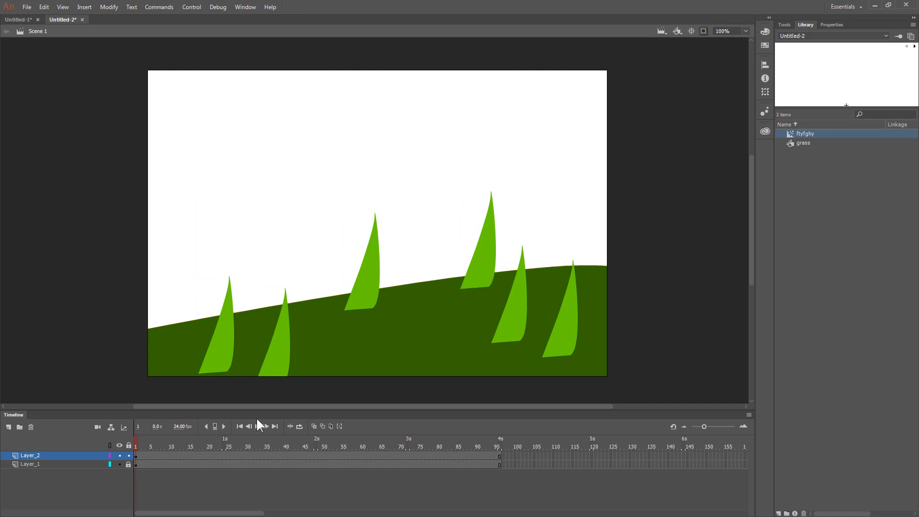
Test the movie to preview the swaying grass scene, and close the preview
click(193, 7)
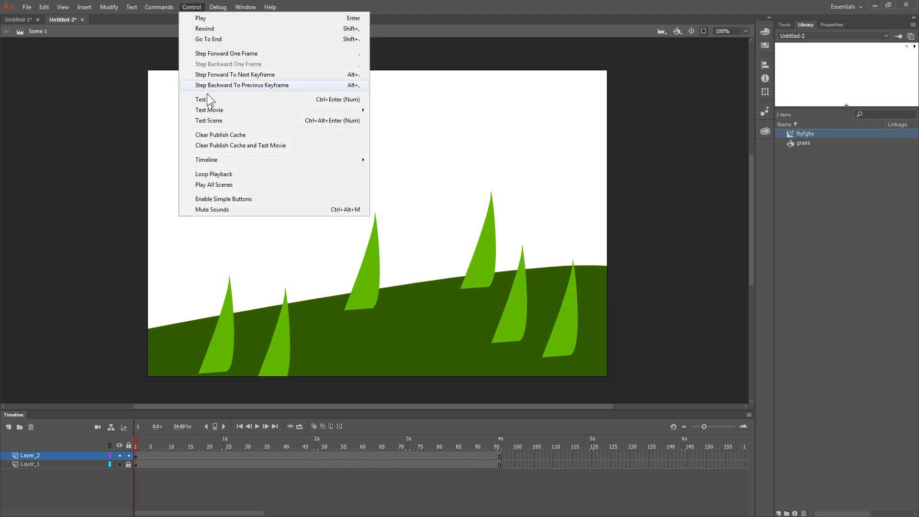
click(94, 132)
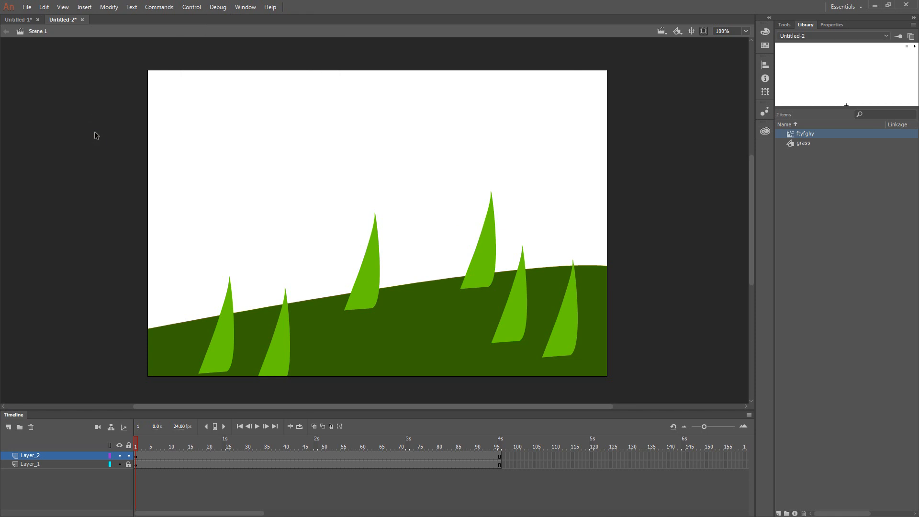
key(ctrl+Return)
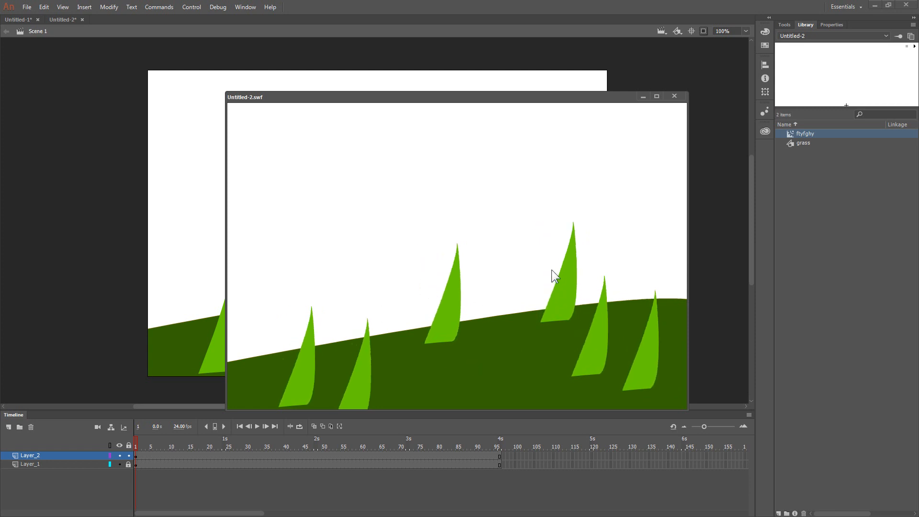
click(674, 96)
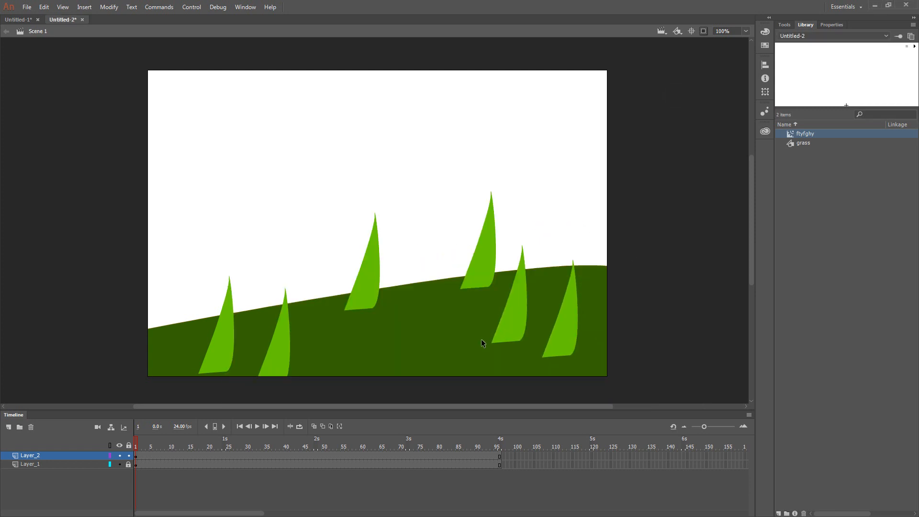
Place three more instances of the ftyfghy blade symbol around the middle of the hill
click(369, 305)
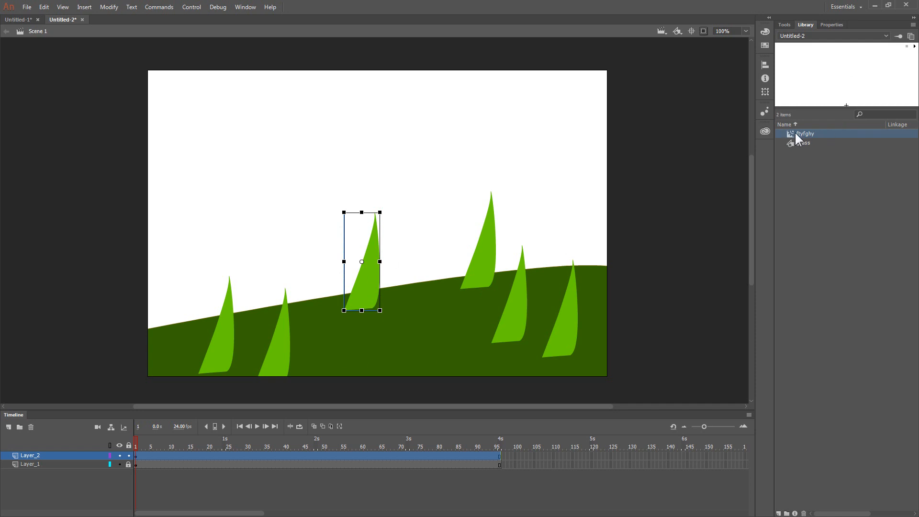
drag(364, 266, 331, 312)
drag(819, 62, 415, 286)
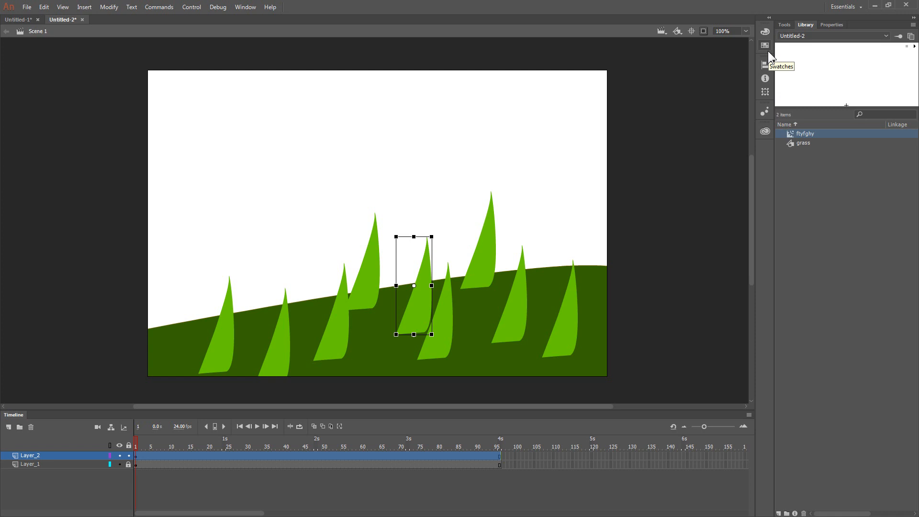
Review the filter and Color Effect style options in the selected blade's properties without changing them
click(832, 25)
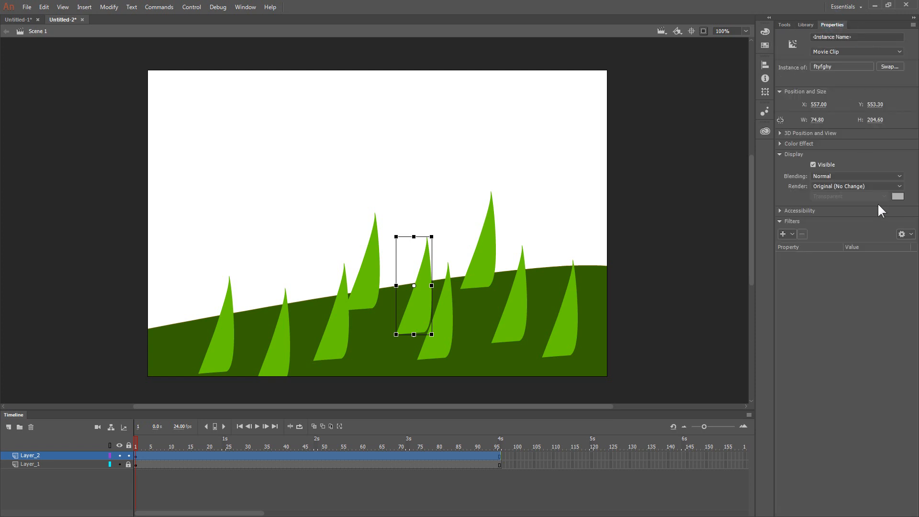
click(792, 235)
click(792, 236)
click(779, 144)
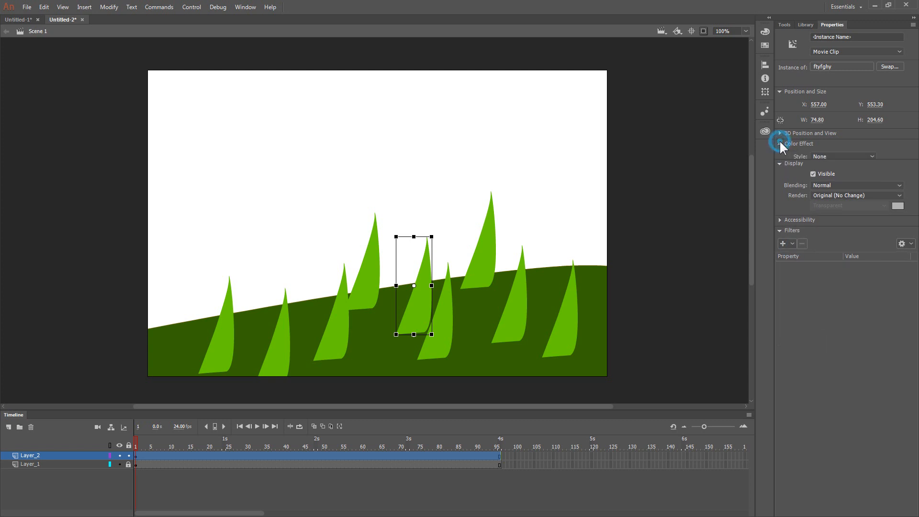
click(871, 157)
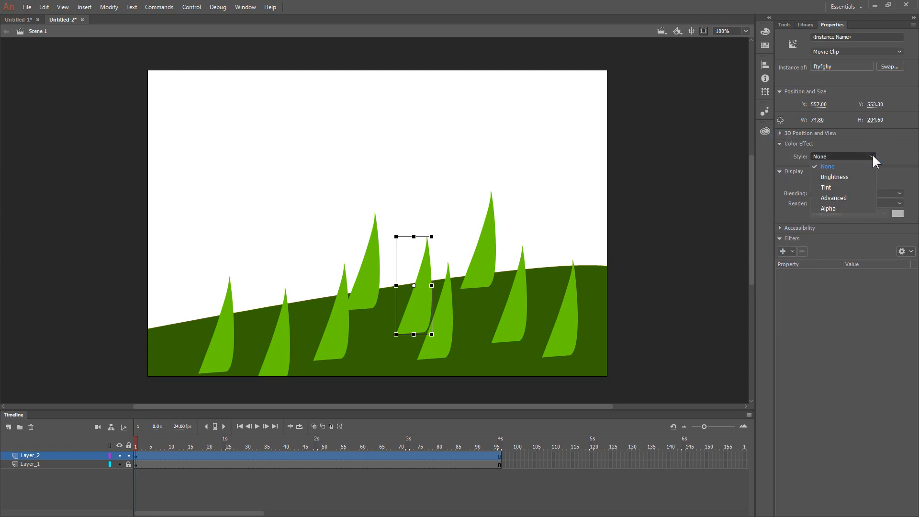
click(872, 155)
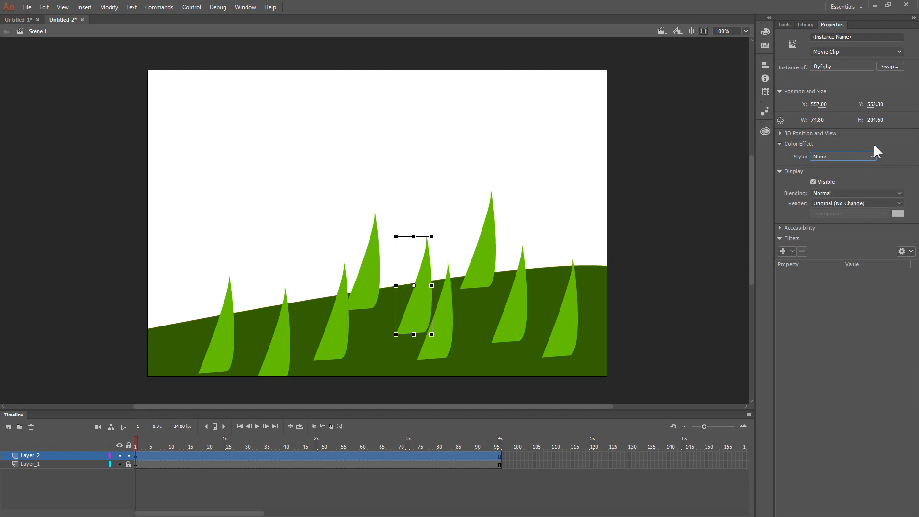
Set the selected blade's blending to Multiply and move it so it overlaps the neighbouring blade at the middle of the hill
click(898, 194)
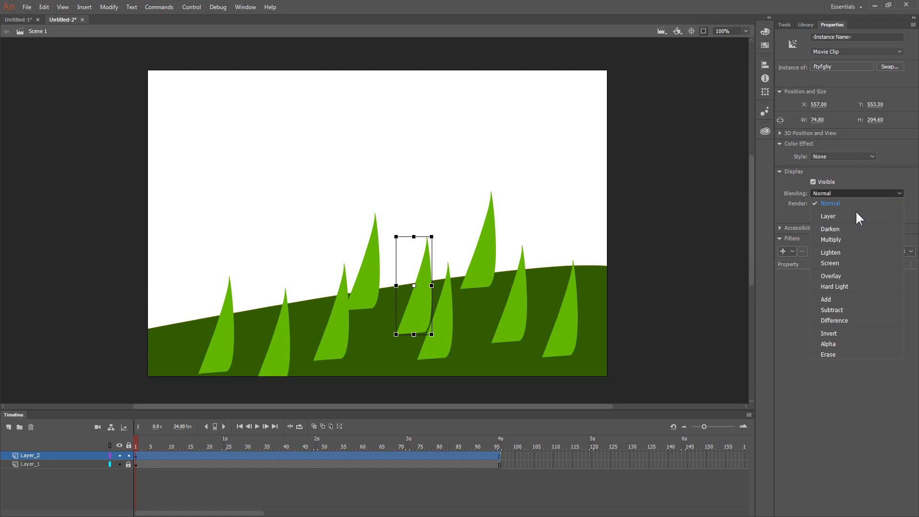
click(842, 217)
click(898, 194)
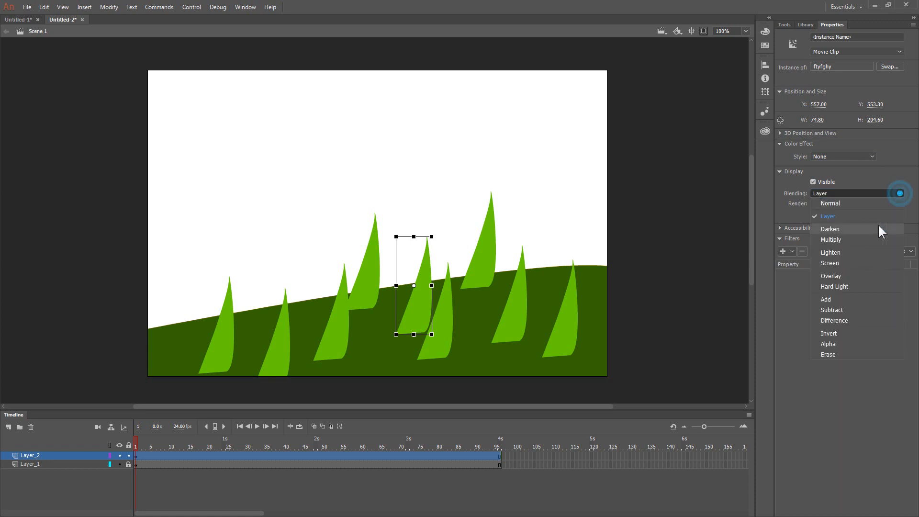
click(852, 239)
drag(420, 303, 383, 275)
Flip the blade below the tallest one horizontally
click(522, 310)
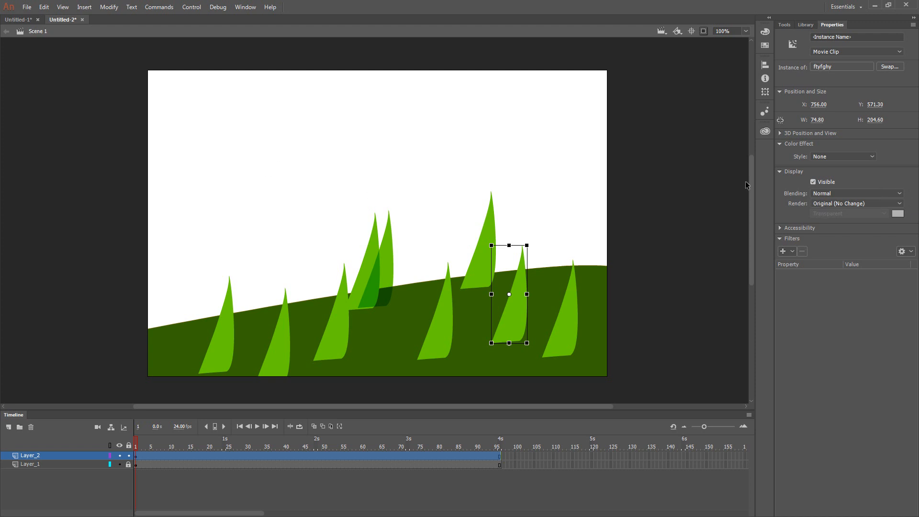
click(106, 7)
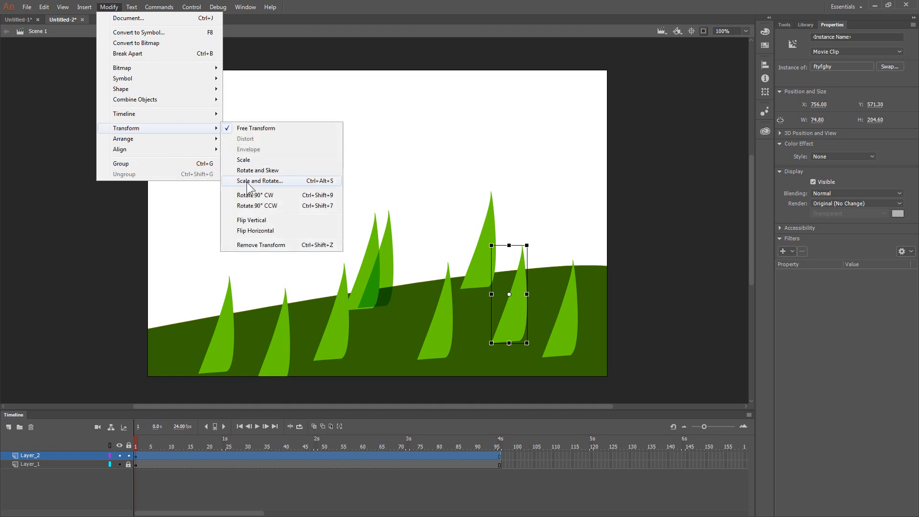
click(263, 230)
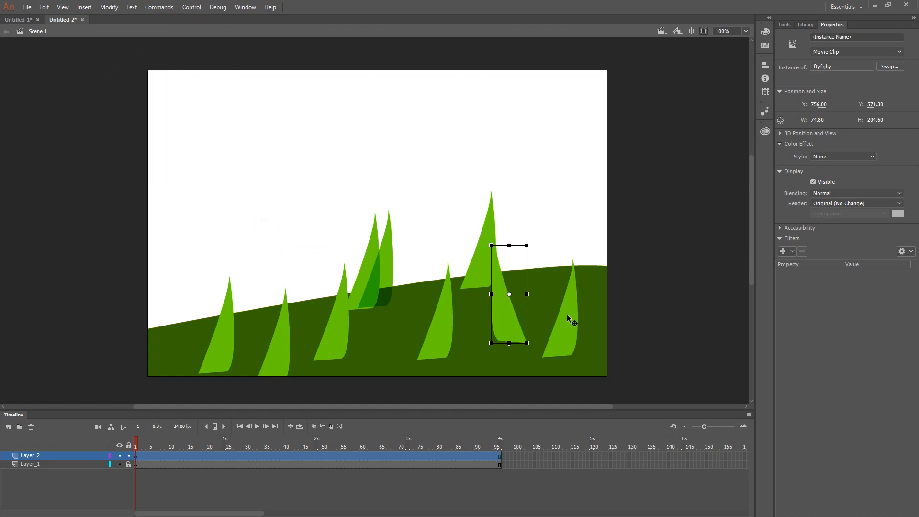
Set the flipped blade's blending to Multiply and move it over the tallest blade, to about X 745, Y 426
click(871, 155)
click(871, 154)
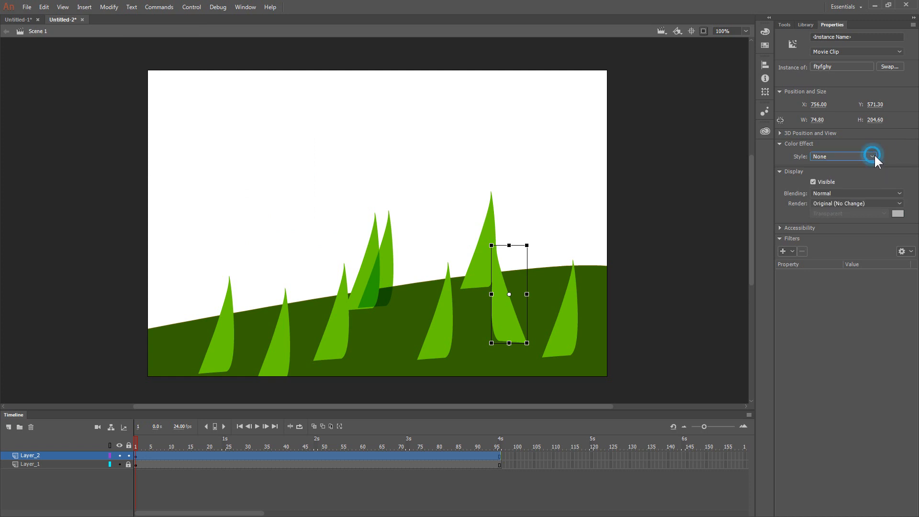
click(898, 193)
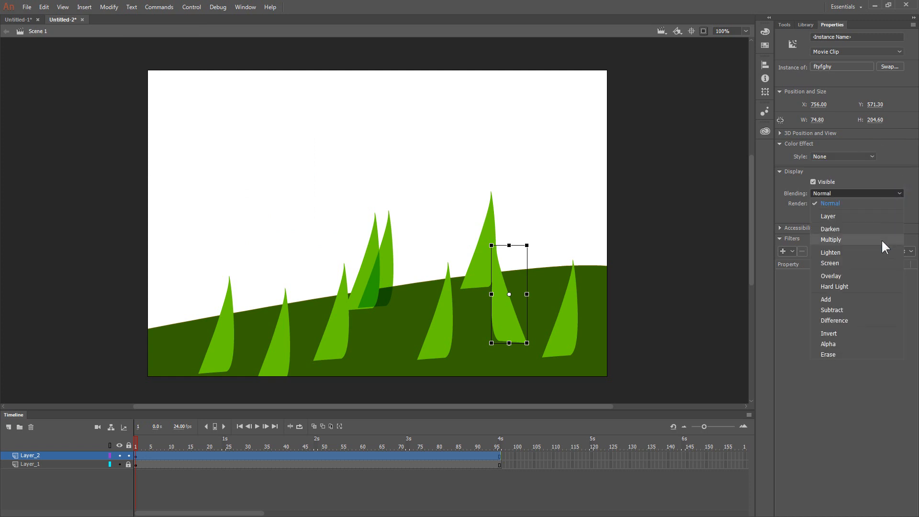
click(844, 239)
drag(509, 323, 504, 254)
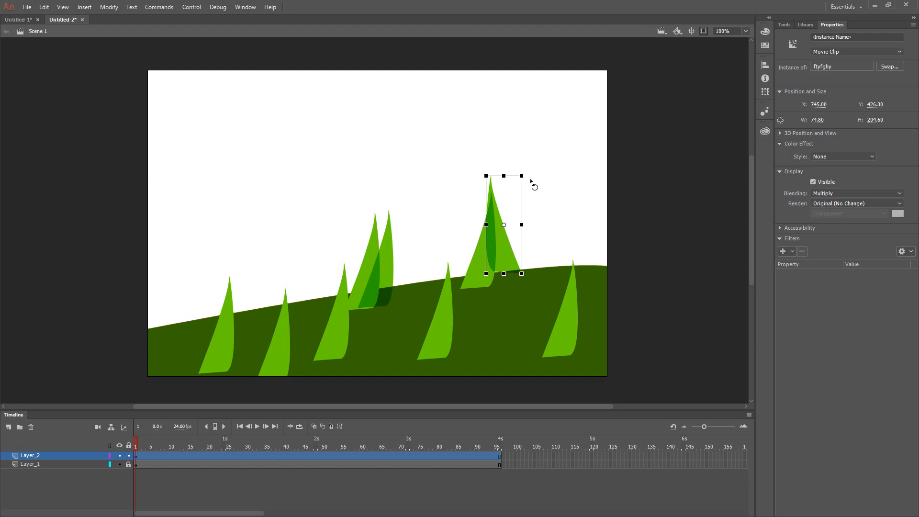
Tilt the flipped blade counterclockwise around a pivot at its base and shift it to about X 745, Y 433
drag(529, 179, 527, 177)
drag(504, 226, 502, 273)
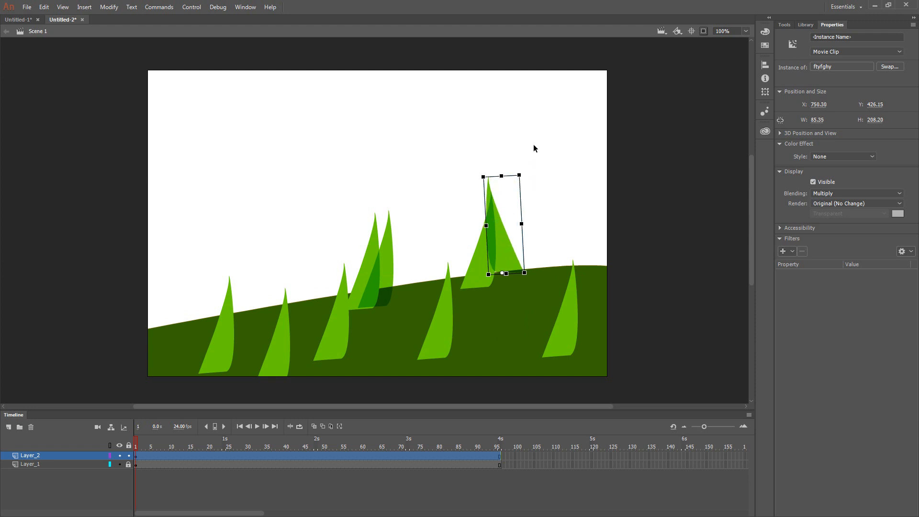
drag(528, 178, 509, 175)
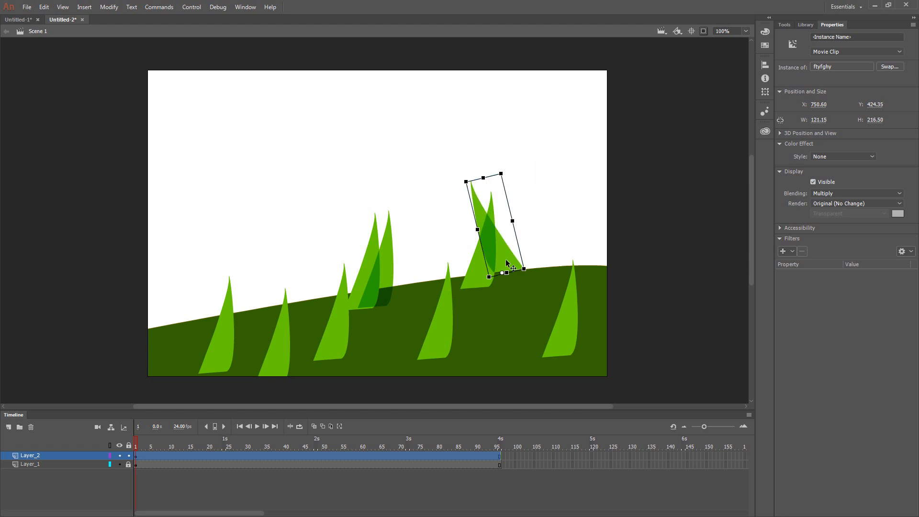
drag(502, 258, 501, 262)
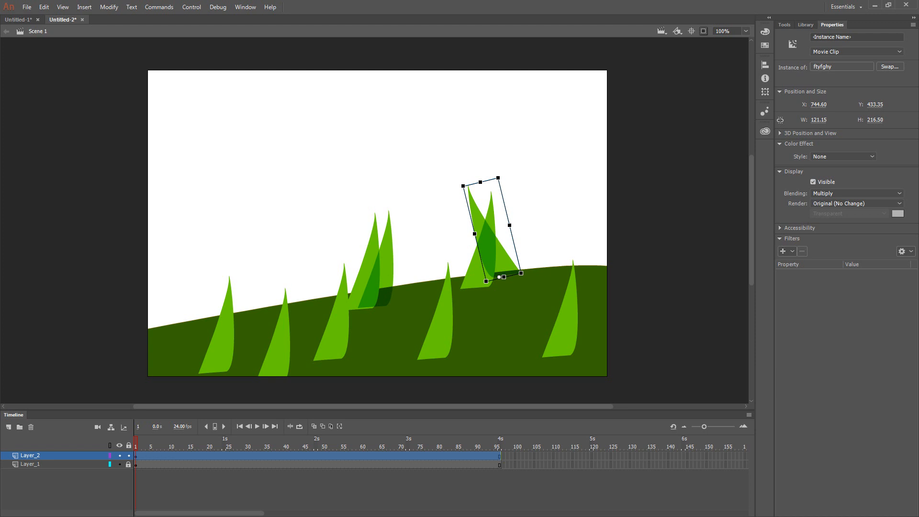
Test the movie with the overlapping Multiply blades, and close the preview
key(ctrl+Return)
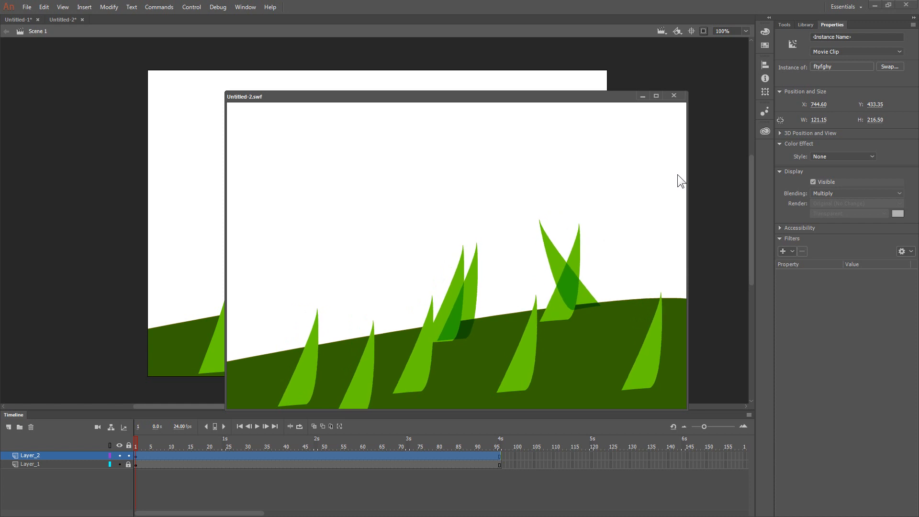
click(673, 96)
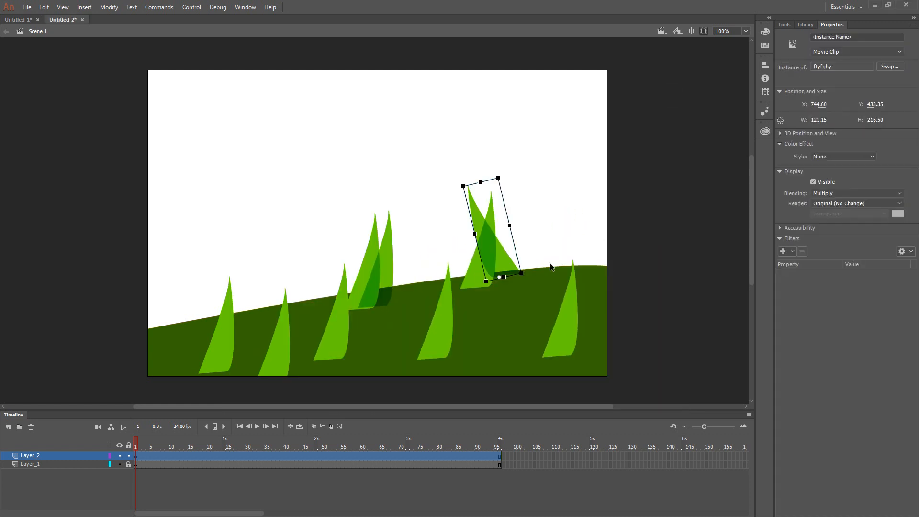
Open the ftyfghy movie clip from the library to examine its tweened timeline, and return to Scene 1
click(649, 215)
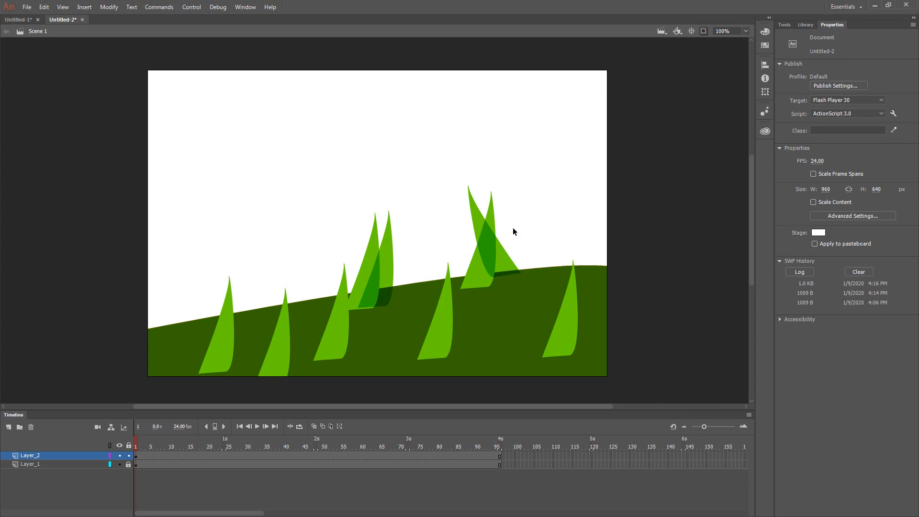
click(806, 25)
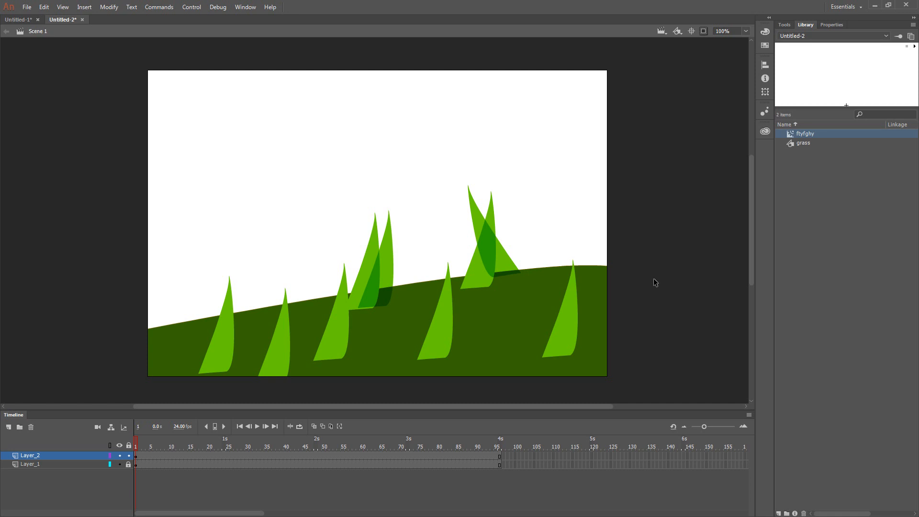
right_click(374, 270)
click(659, 363)
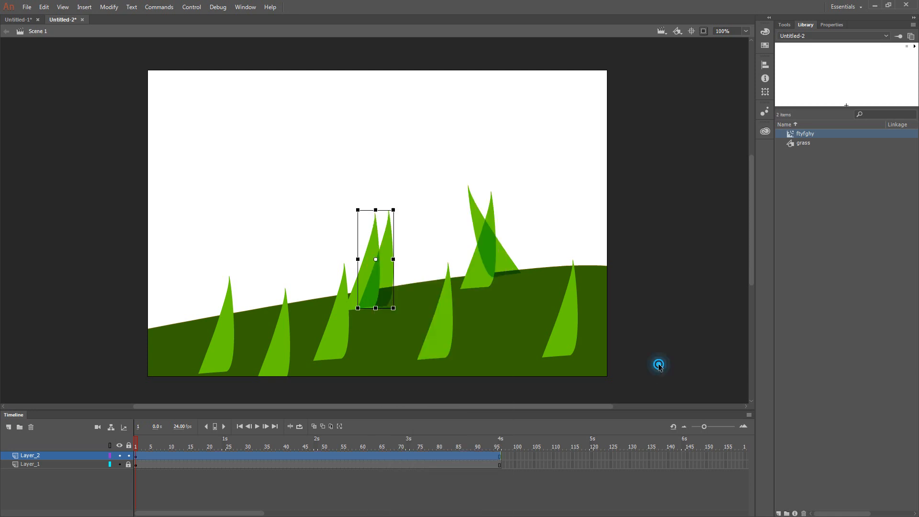
double_click(800, 132)
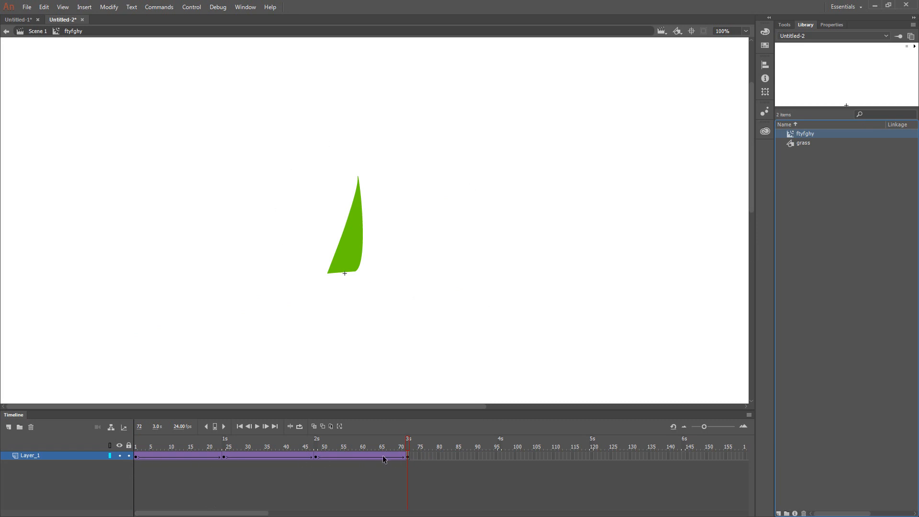
click(35, 32)
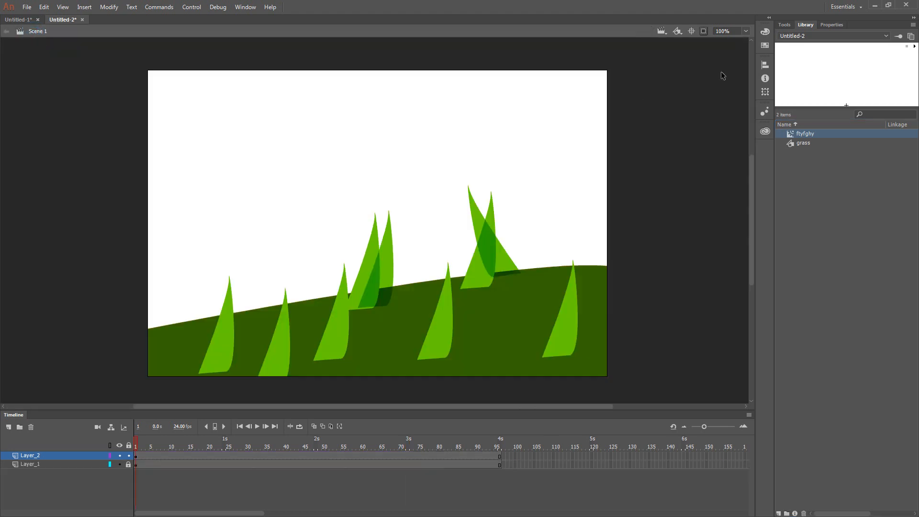
Place five more instances of the ftyfghy grass blade from the library along the hill on Layer_2
drag(838, 66, 407, 290)
drag(839, 63, 294, 312)
drag(851, 66, 259, 318)
drag(858, 77, 195, 318)
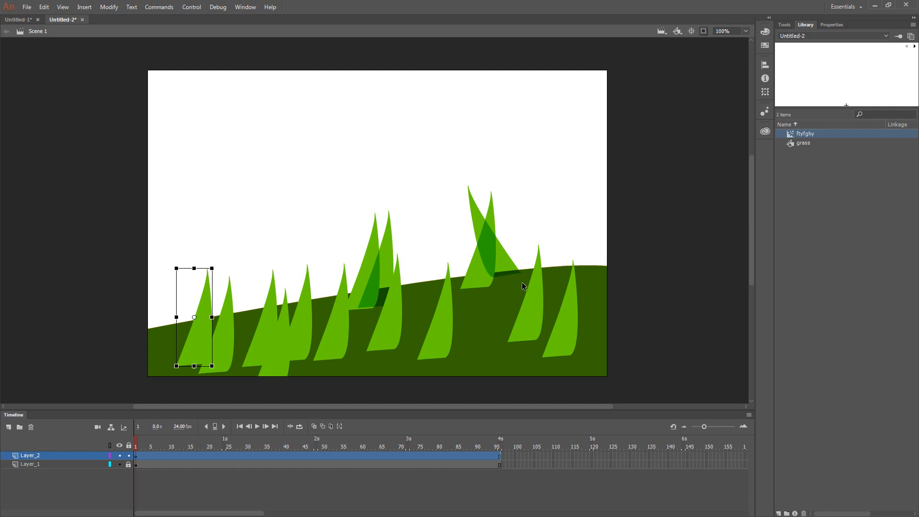